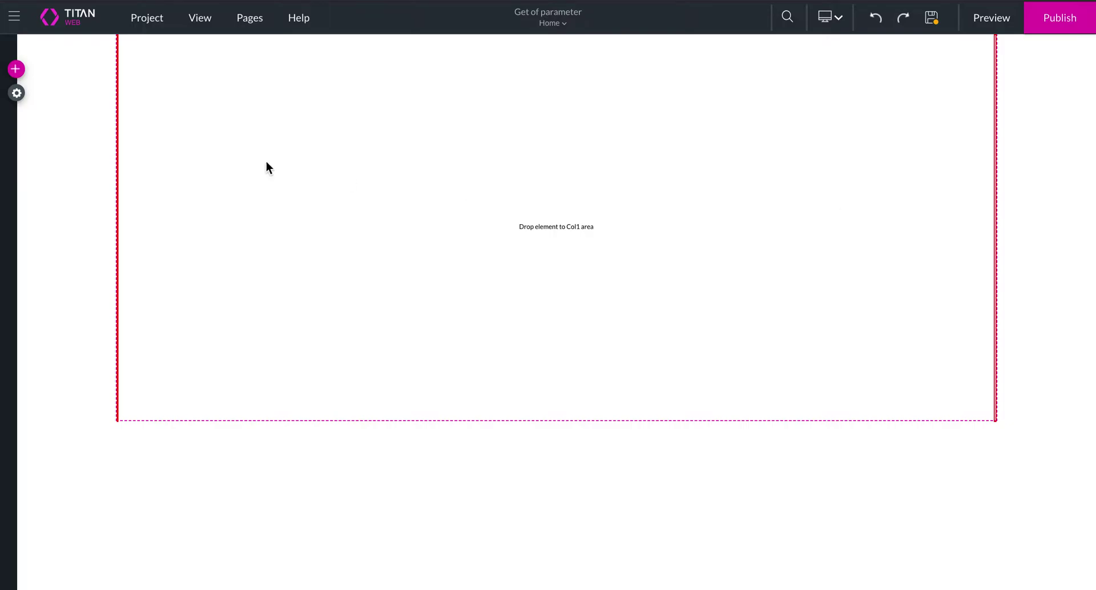
Step: Add a table element to the empty Col1 area of the page
click(17, 69)
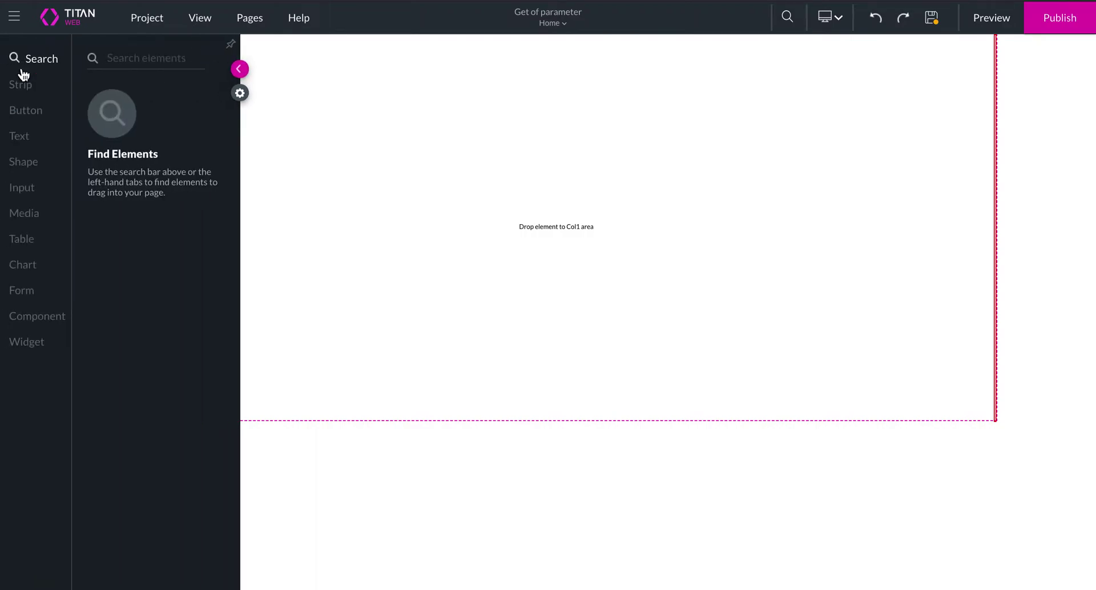
click(29, 240)
drag(171, 112, 595, 128)
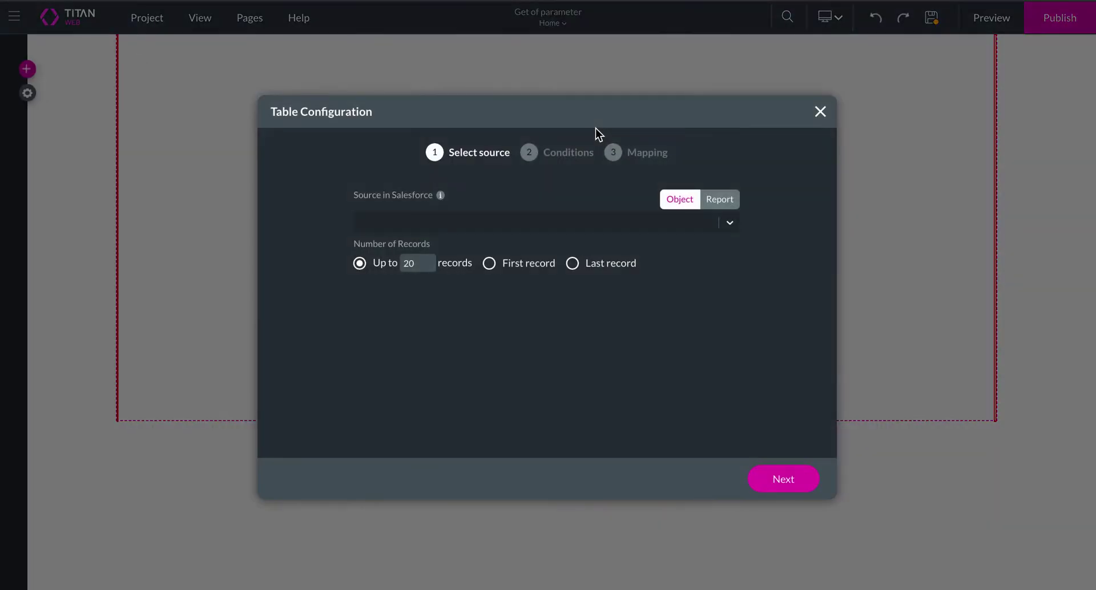
Step: Set the table's Salesforce source to the Contact object with up to 1000 records, and continue to the conditions
click(520, 224)
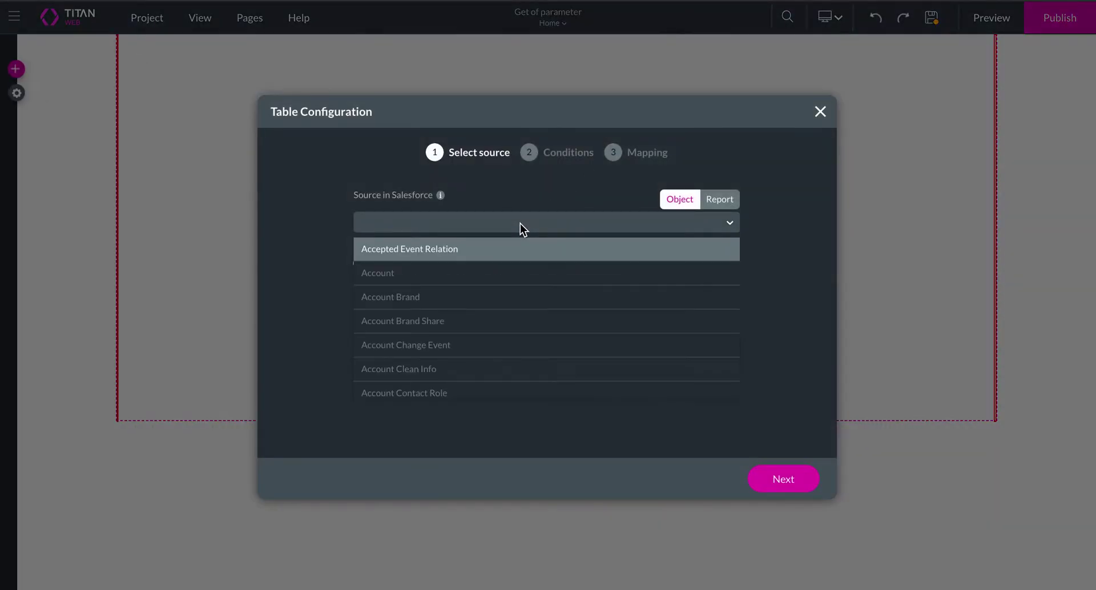
text(comnt)
key(BackSpace)
key(BackSpace)
key(BackSpace)
text(nt)
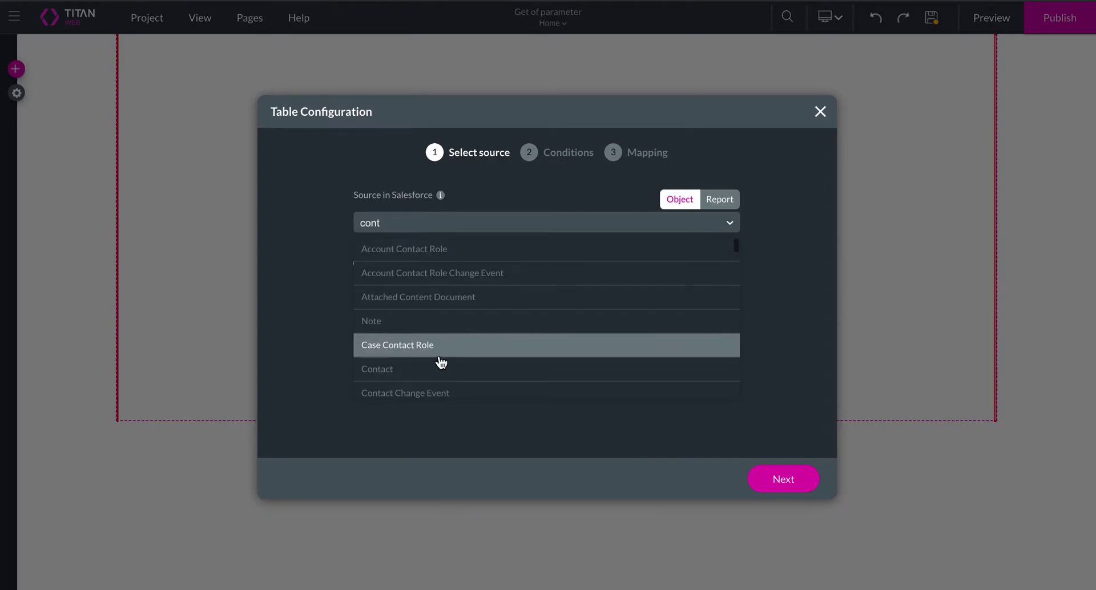
click(436, 367)
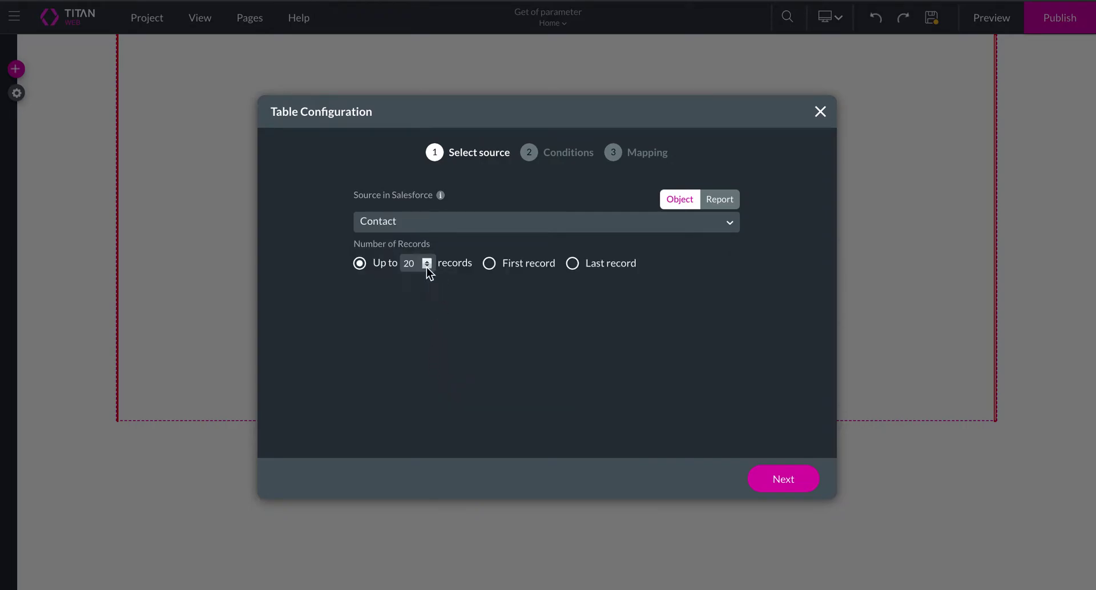
drag(415, 265, 350, 263)
text(1000)
click(773, 479)
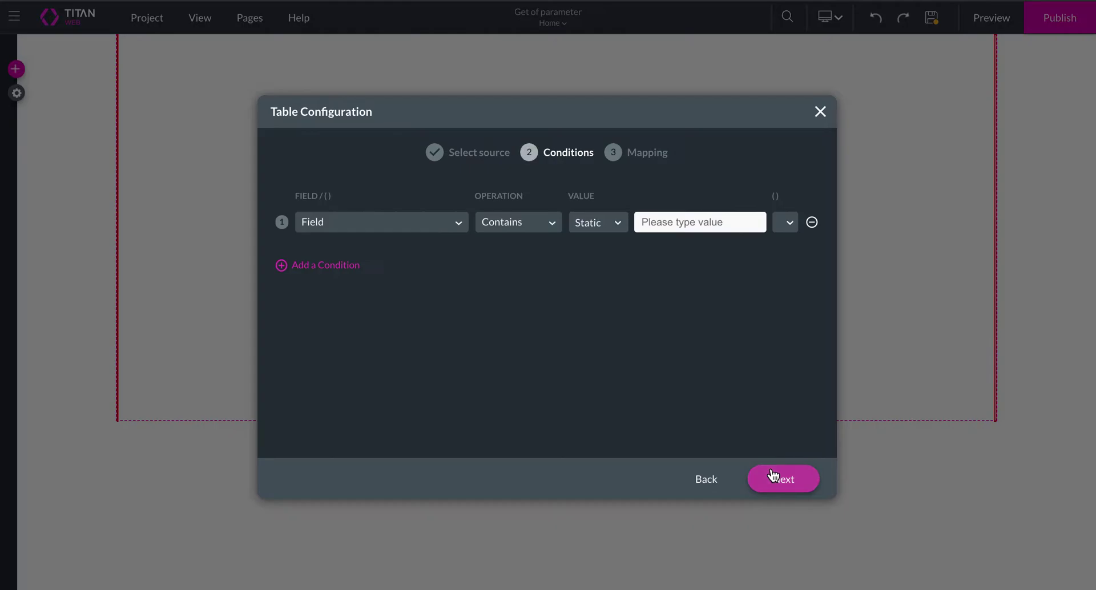
Step: Remove the blank default condition and add two more columns to the table mapping
click(812, 222)
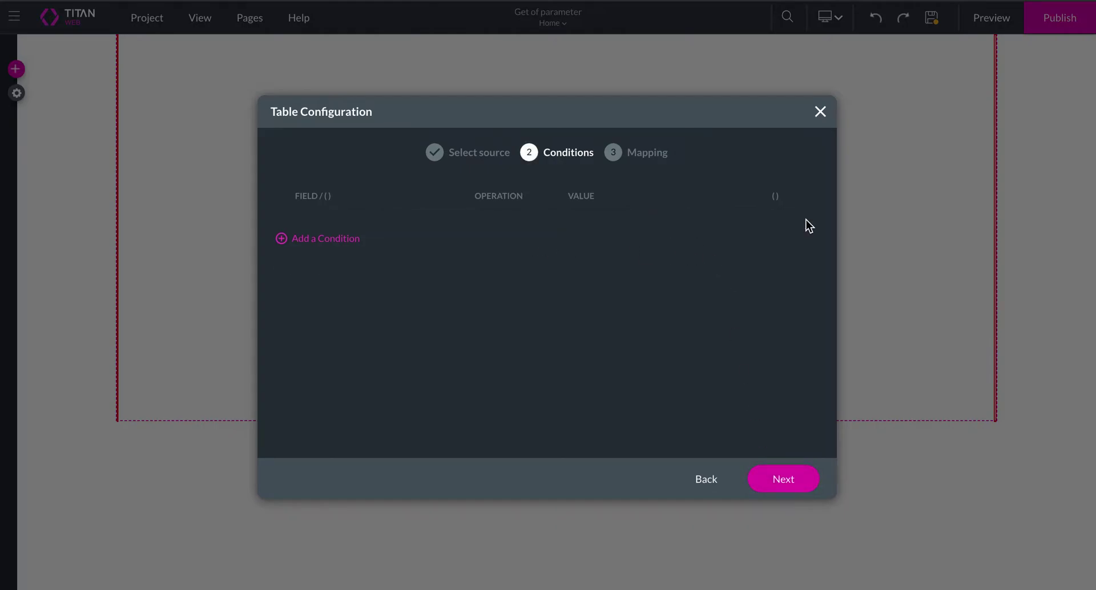
click(778, 480)
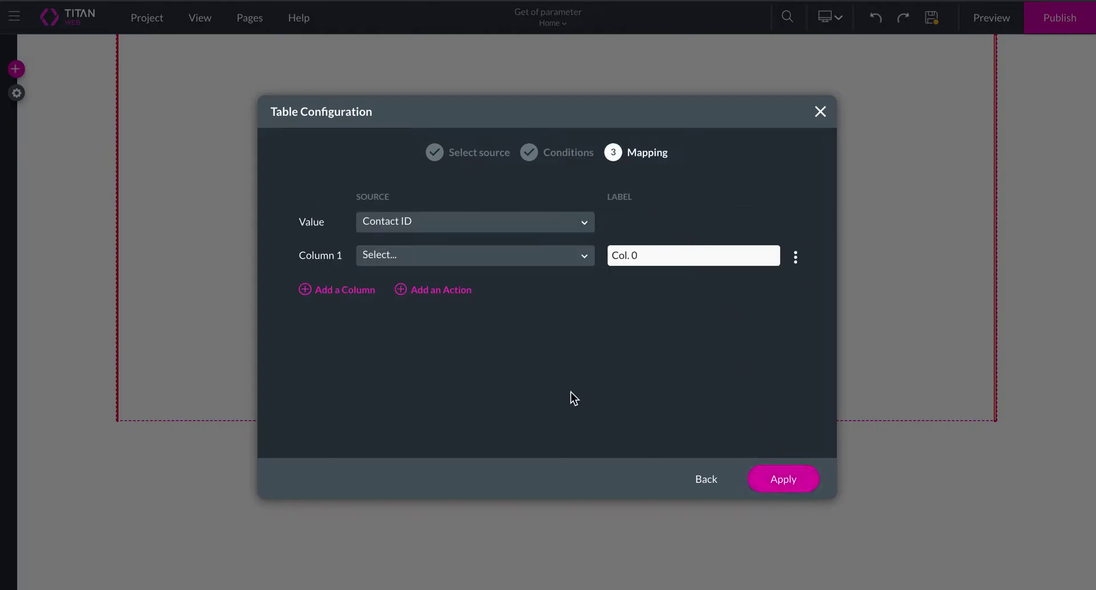
click(355, 298)
click(345, 326)
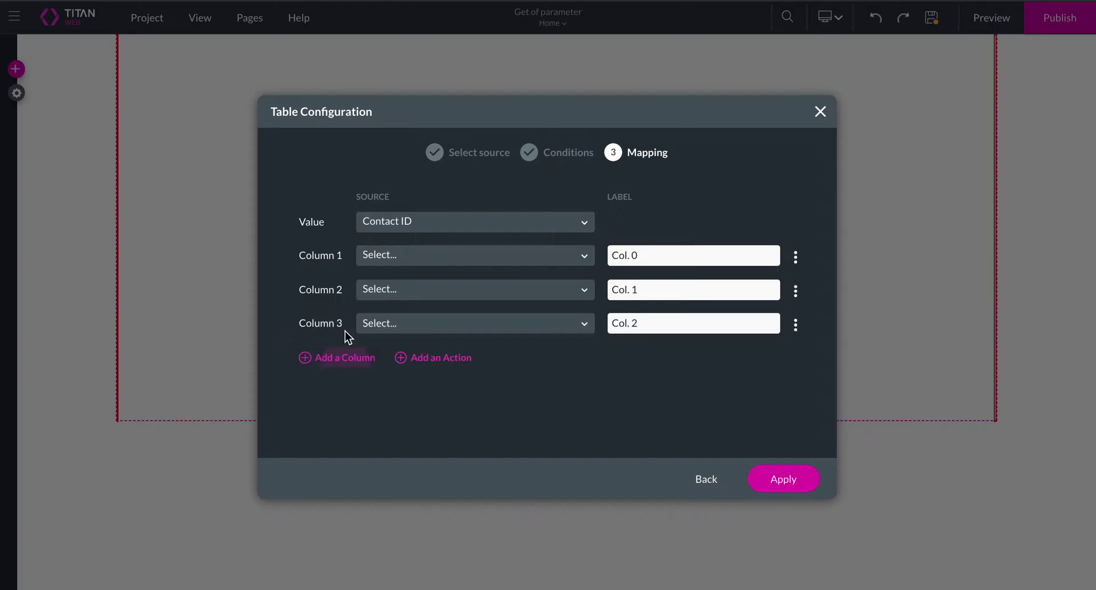
Step: Map the three columns to First Name, Email and Mobile Phone, and apply the table configuration
click(400, 258)
text(fir)
click(411, 285)
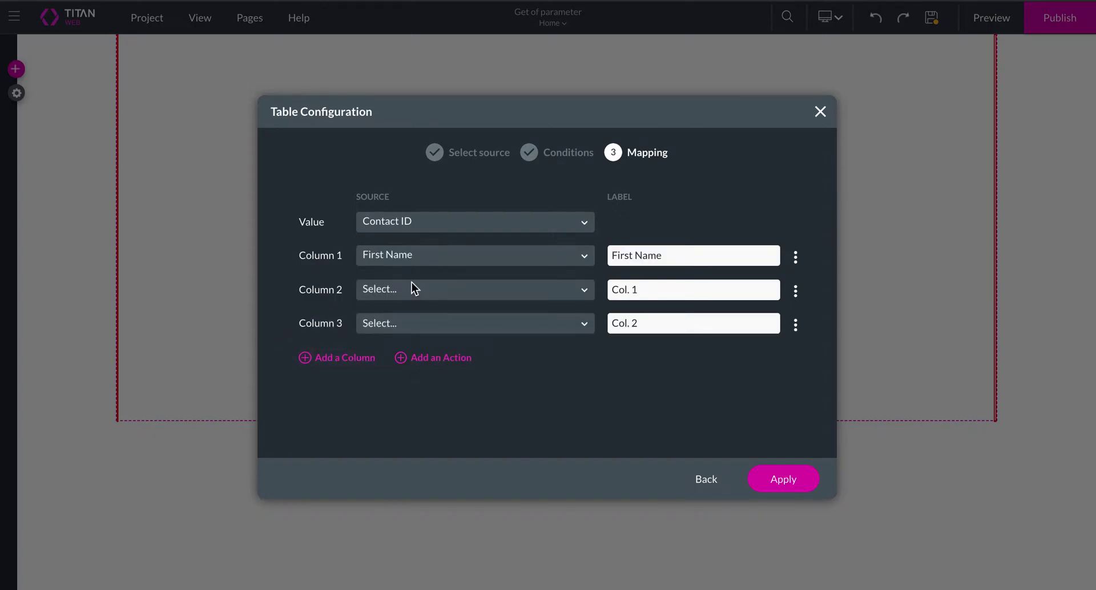
click(412, 284)
text(em)
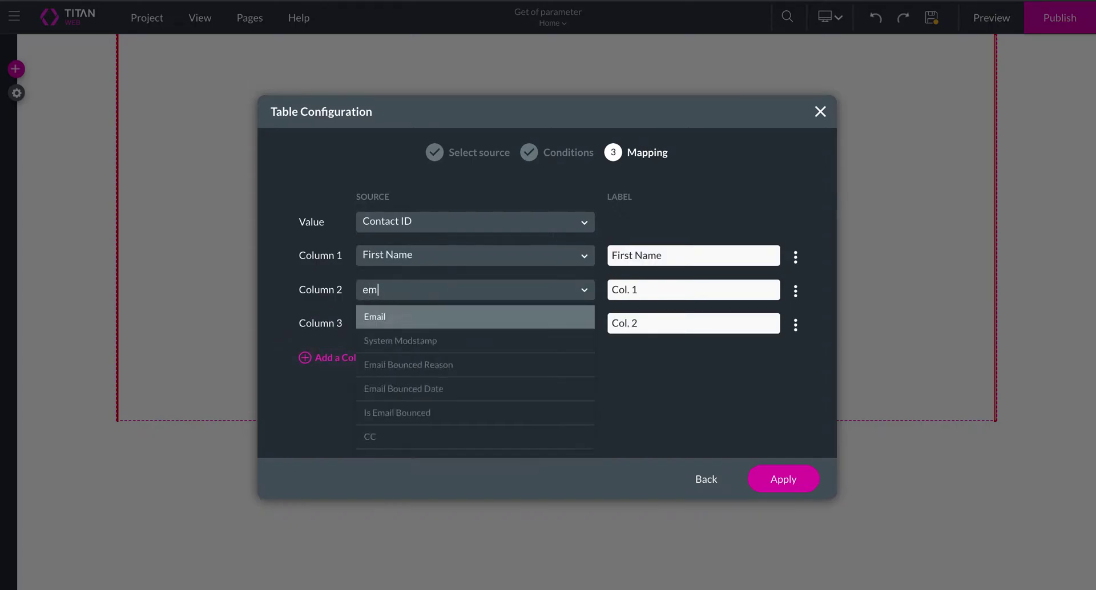
click(419, 317)
click(414, 326)
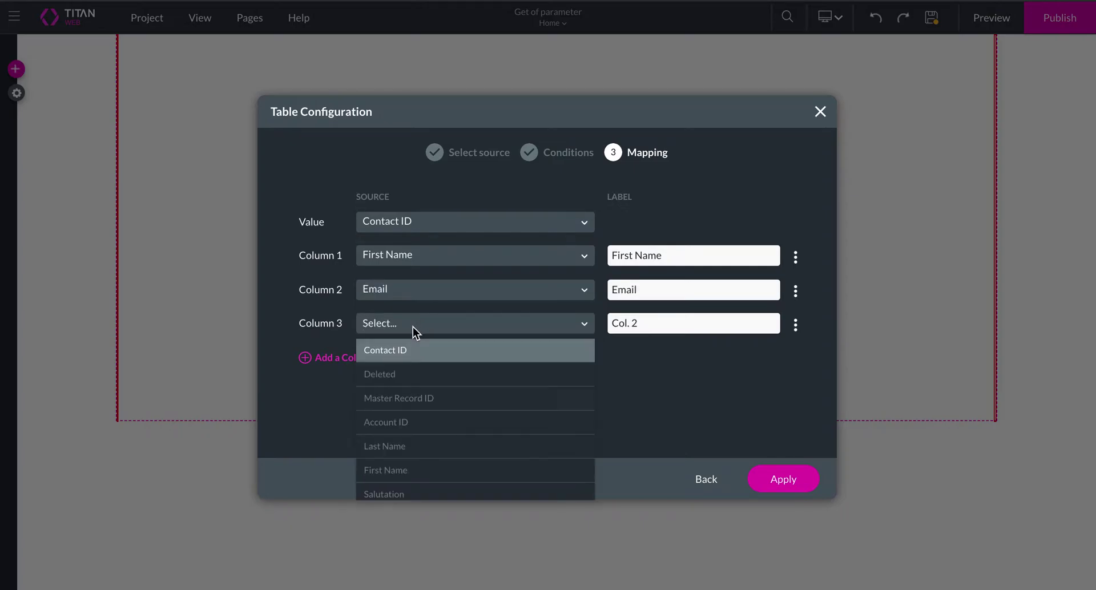
text(ph)
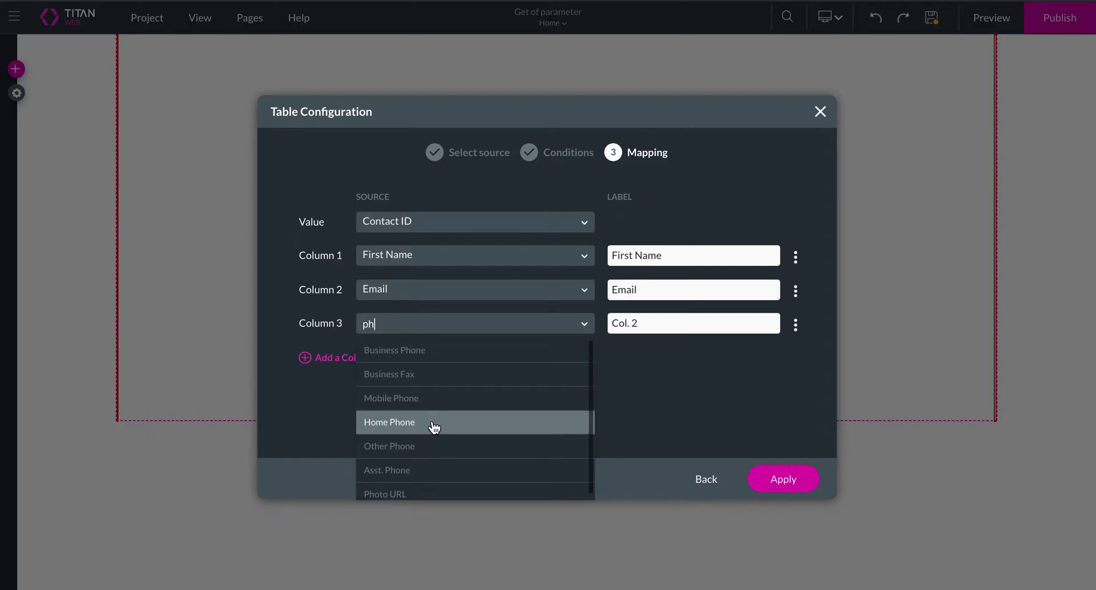
click(430, 400)
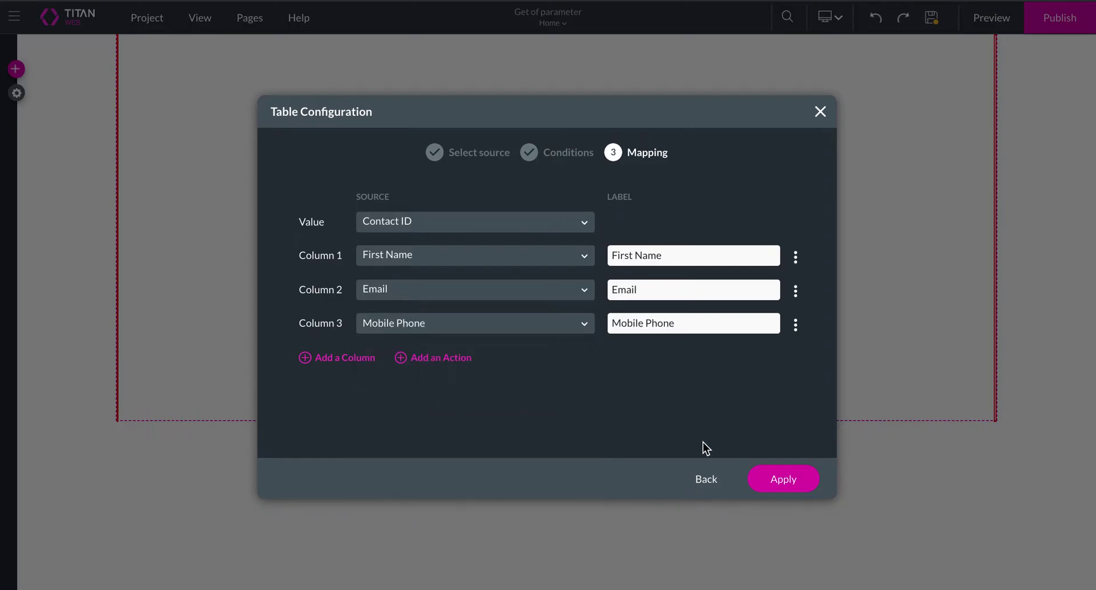
click(771, 483)
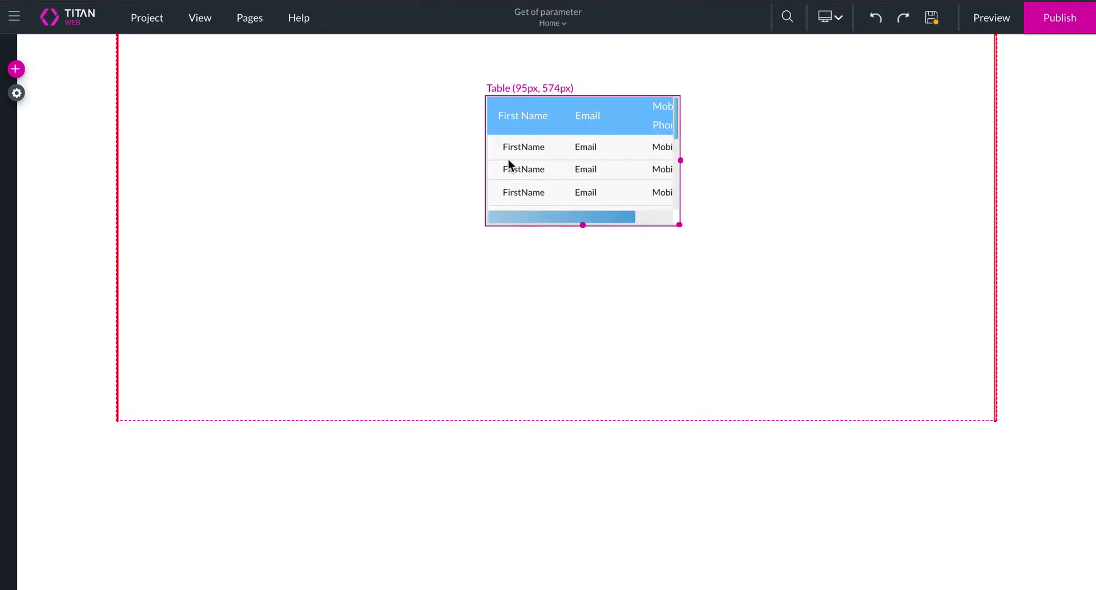
Step: Enlarge the table, leaving about 472 px on its left and 110 px on its right, and enable its Summary Row
click(560, 149)
drag(639, 195, 948, 385)
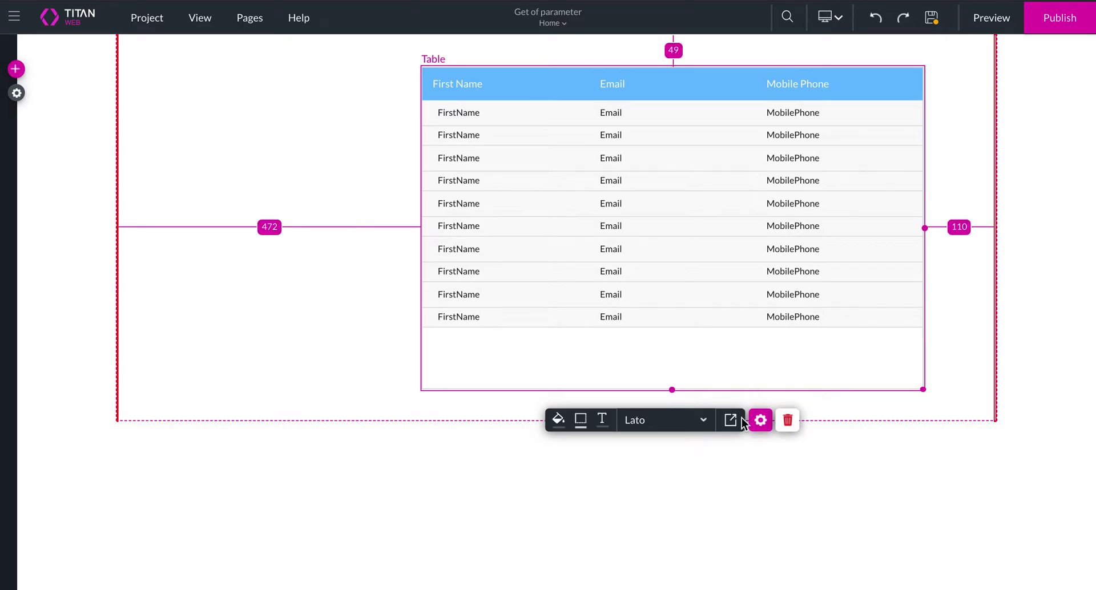
click(757, 422)
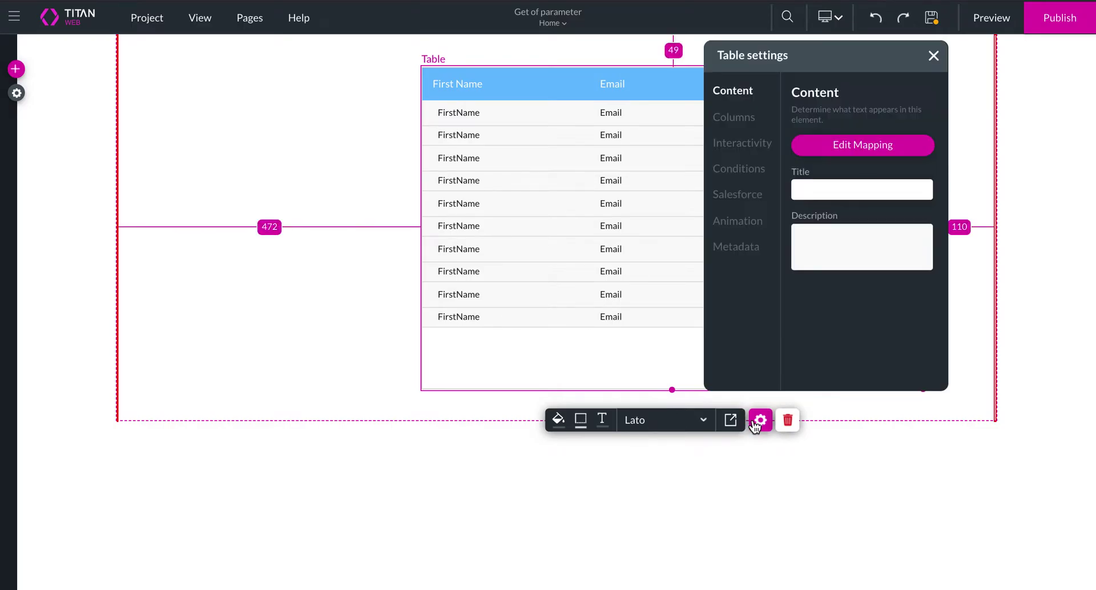
click(745, 117)
click(741, 142)
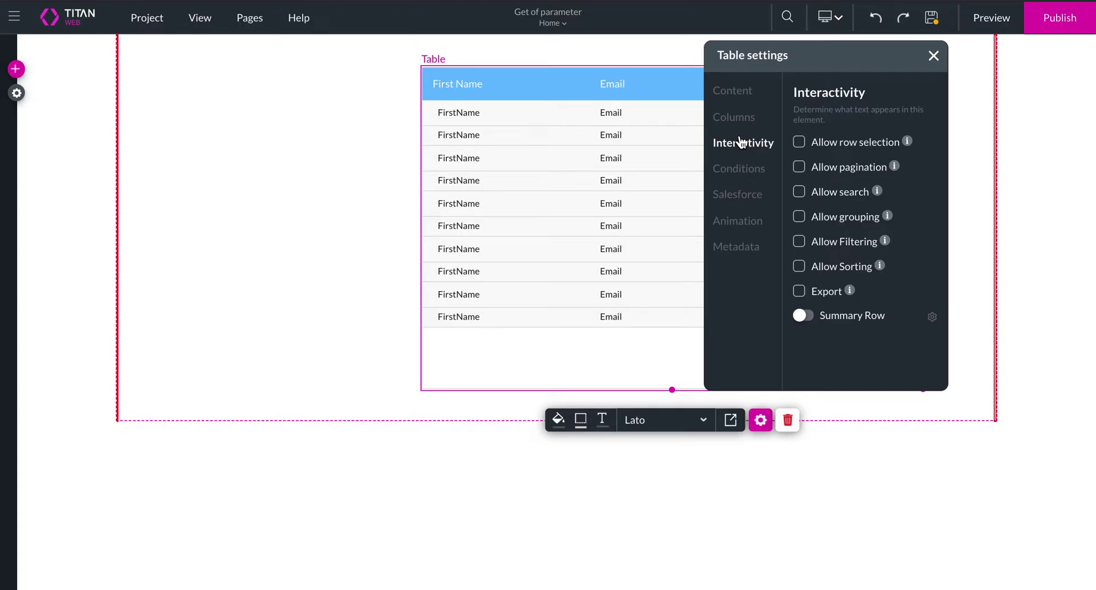
click(805, 319)
Step: Check which columns and calculation types are offered in the table's summary row settings
click(931, 318)
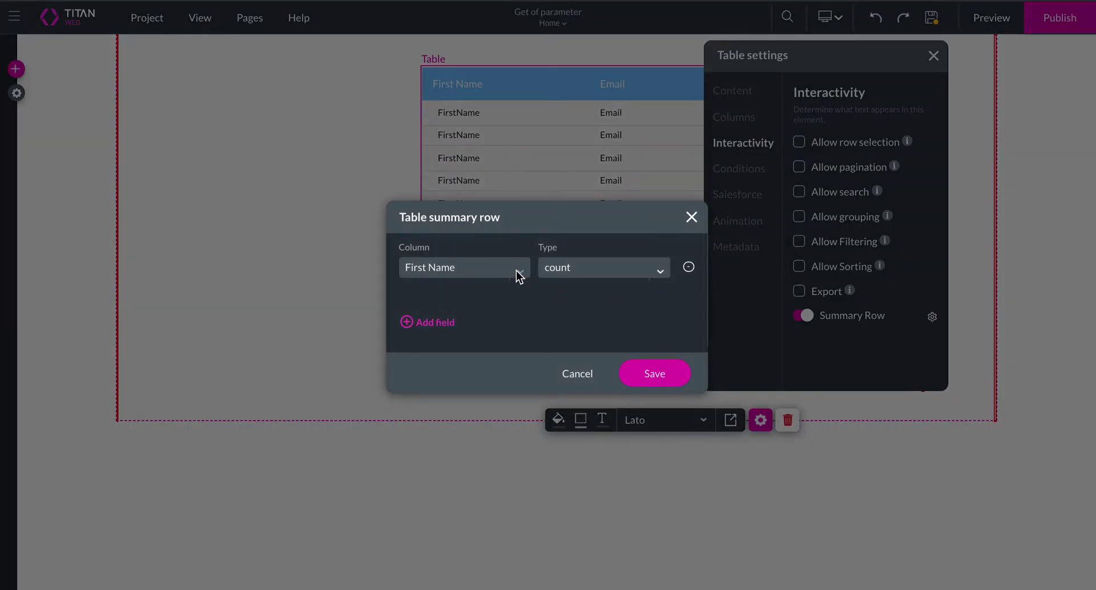
click(516, 271)
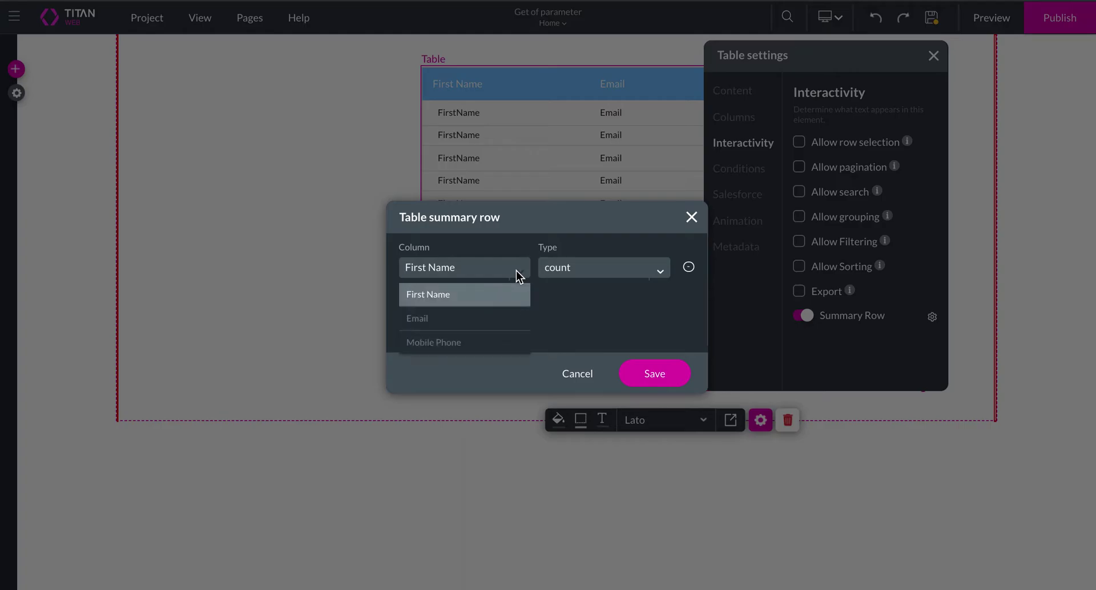
click(594, 290)
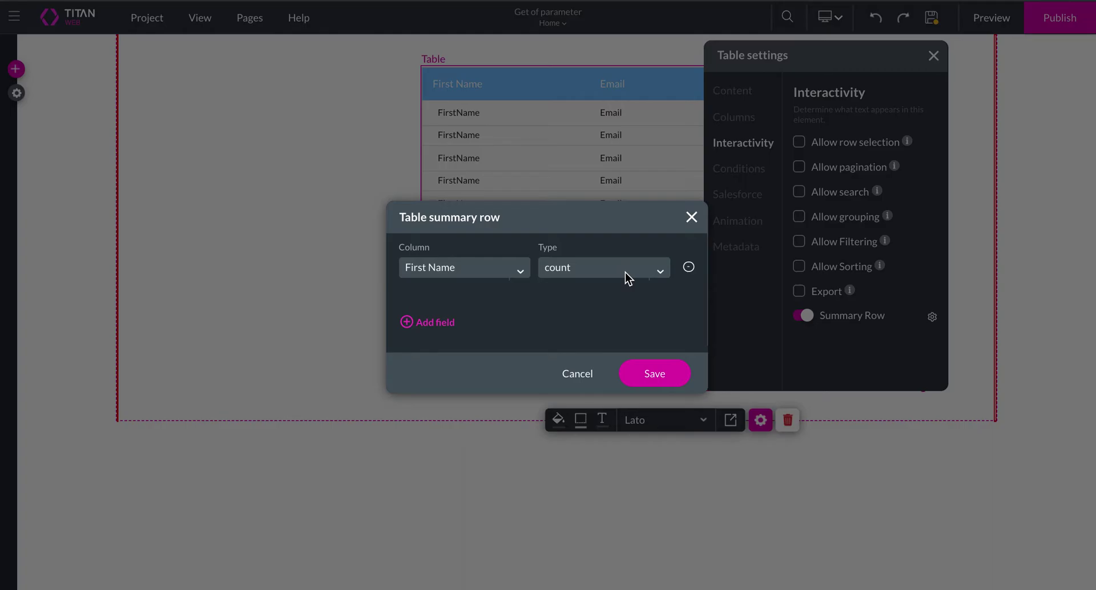
click(629, 374)
click(691, 217)
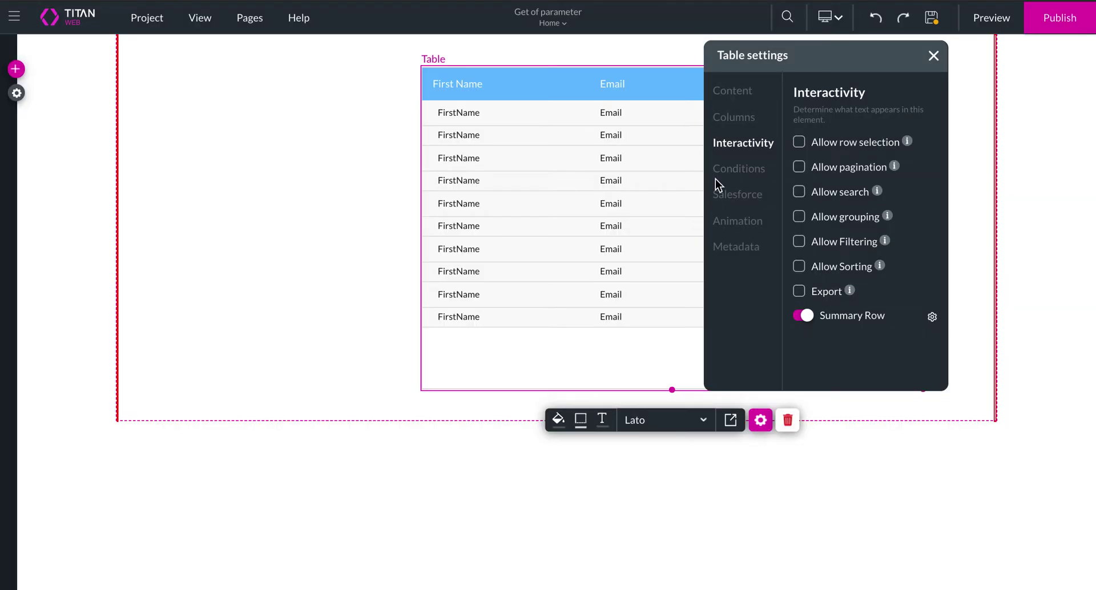
Step: Add a fourth column mapped to Contact ID in the table's mapping and apply it
click(737, 91)
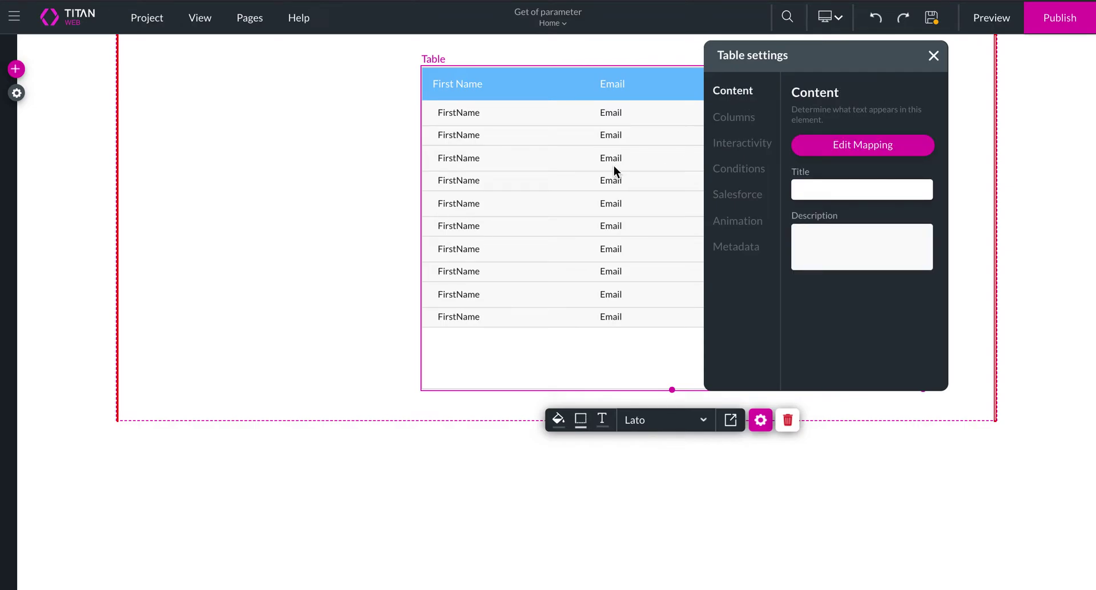
click(805, 146)
click(360, 368)
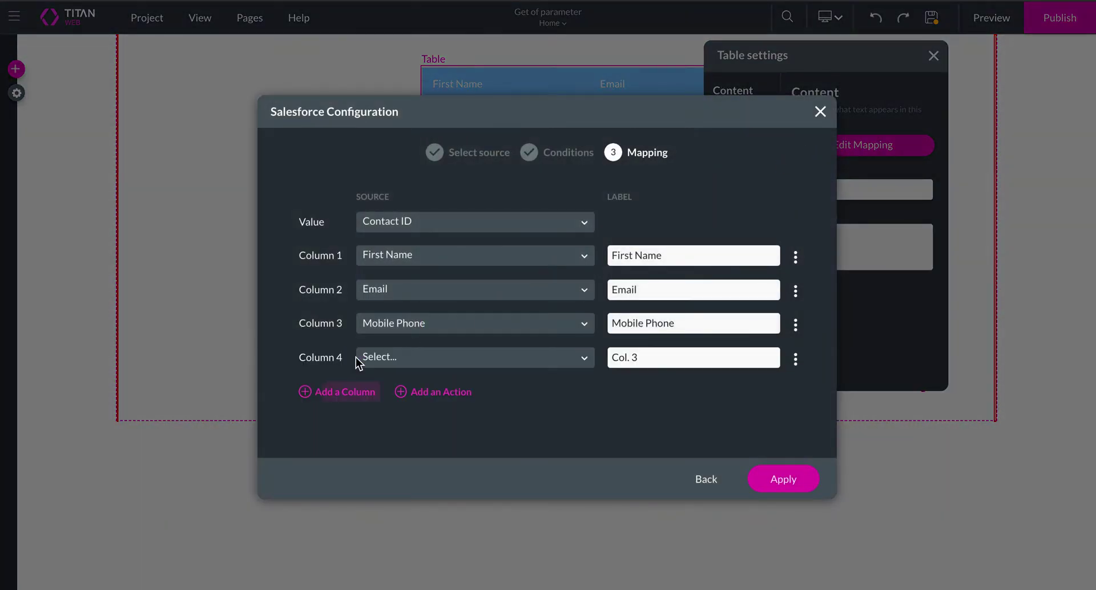
click(446, 358)
text(r)
key(BackSpace)
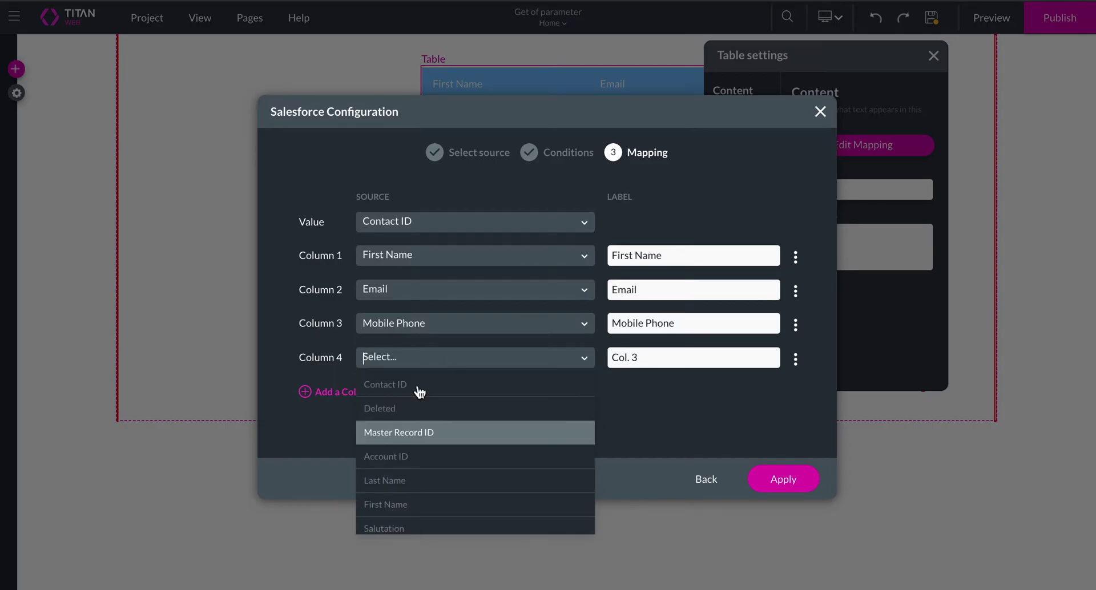
click(400, 385)
click(811, 479)
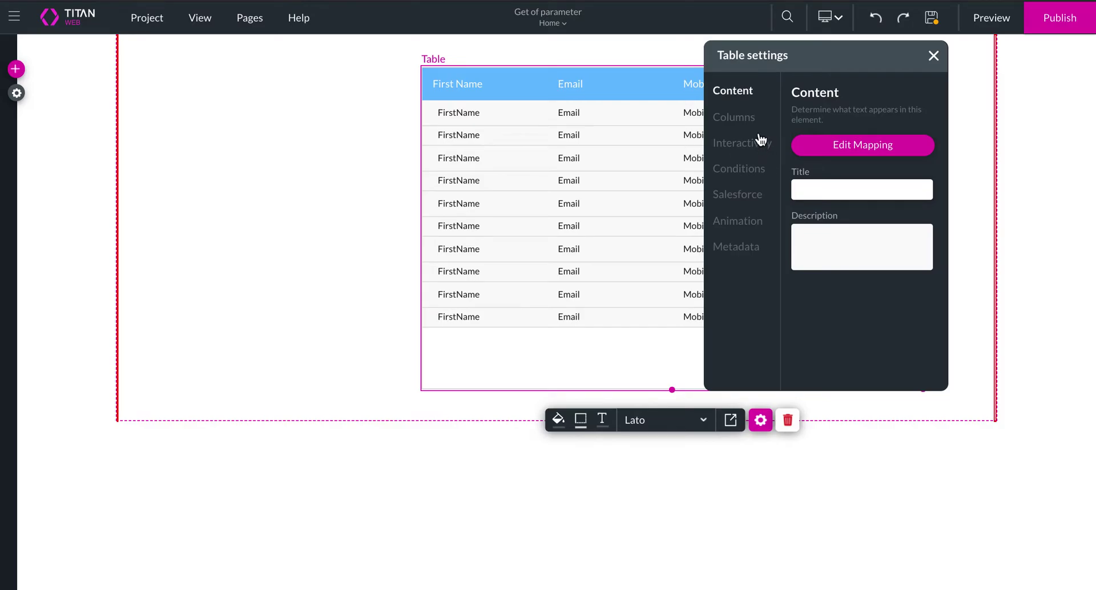
Step: Set the summary row to count the Contact ID column, save it and close the table settings
click(747, 121)
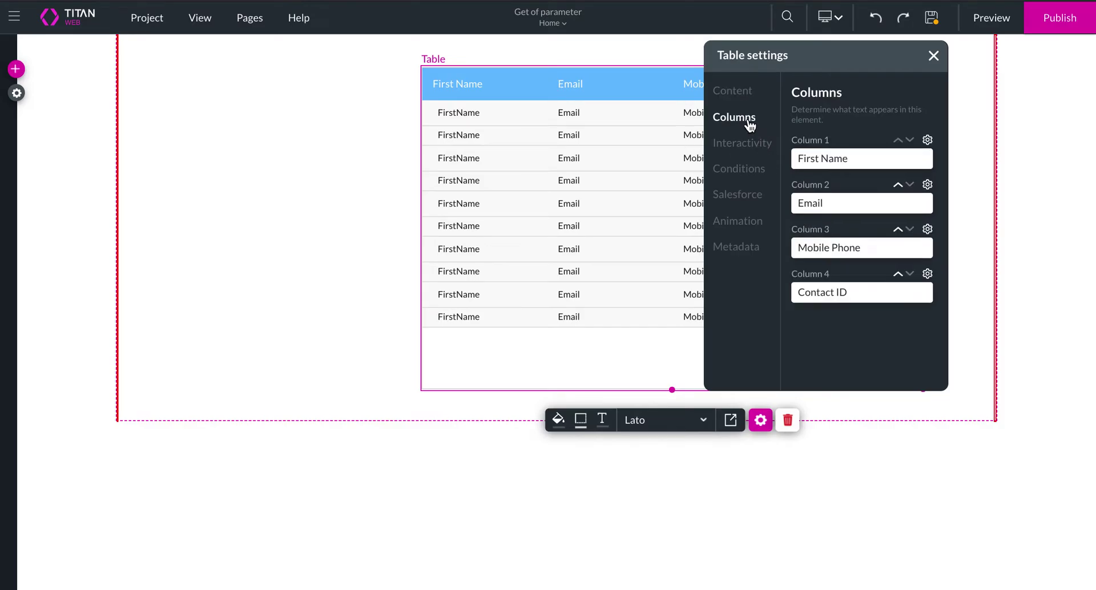
click(764, 148)
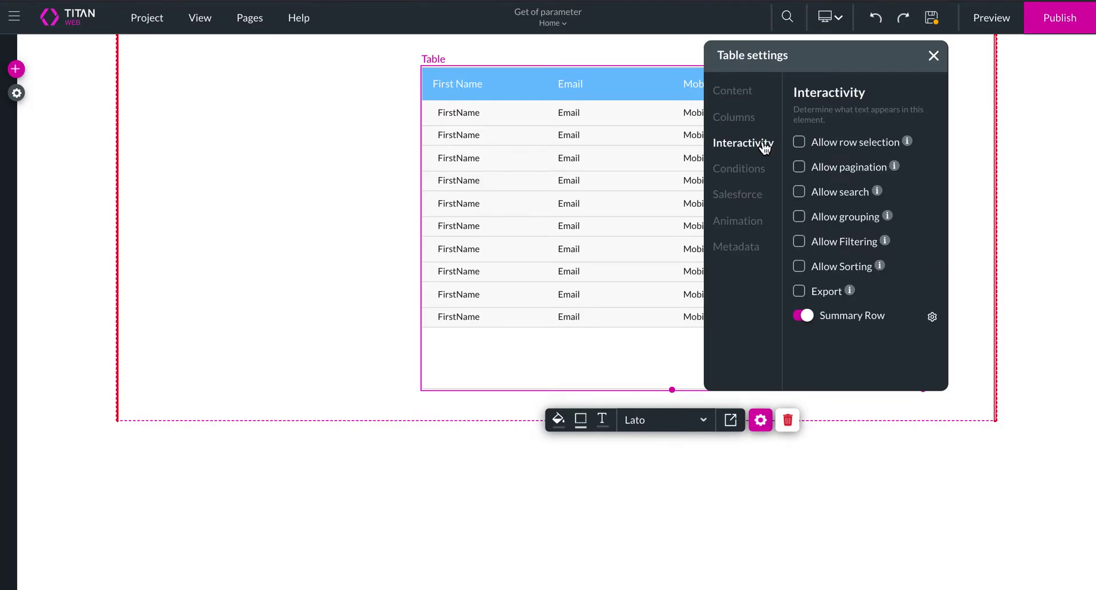
click(932, 317)
click(502, 269)
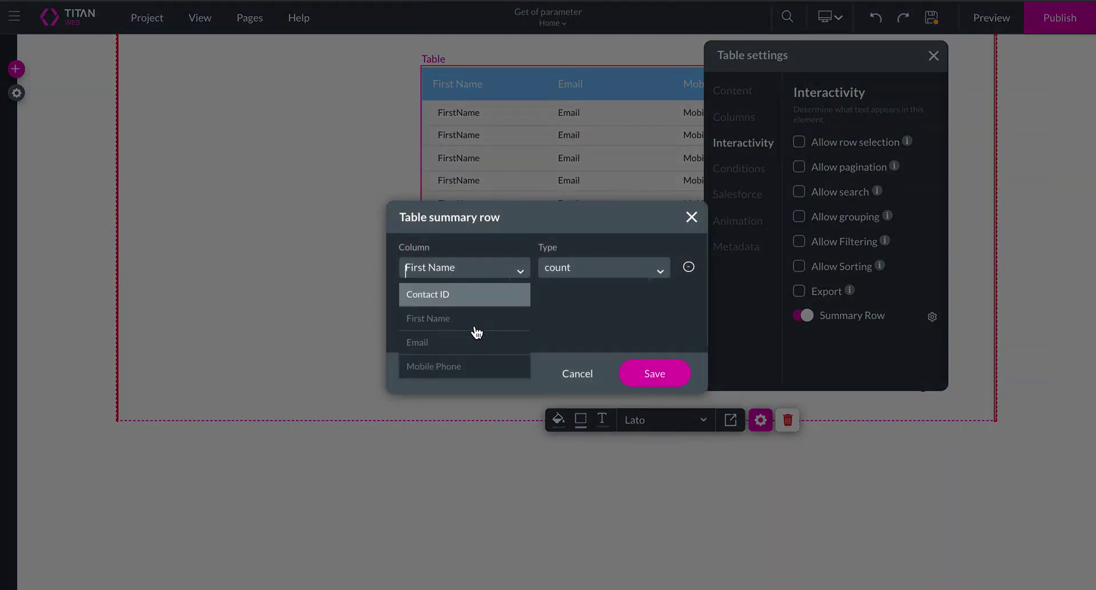
click(458, 294)
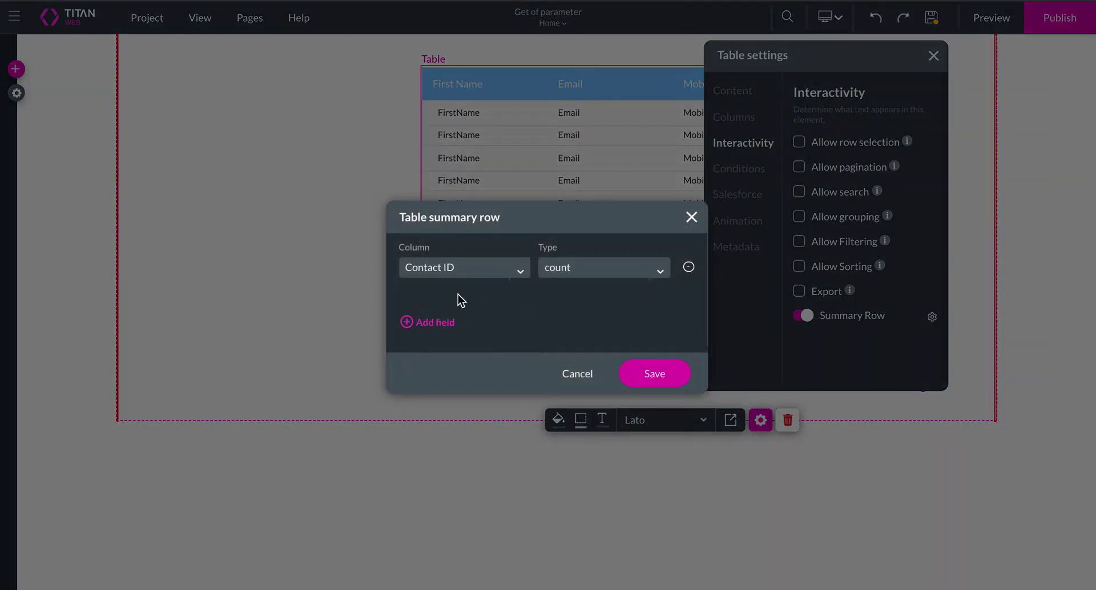
click(653, 377)
click(933, 57)
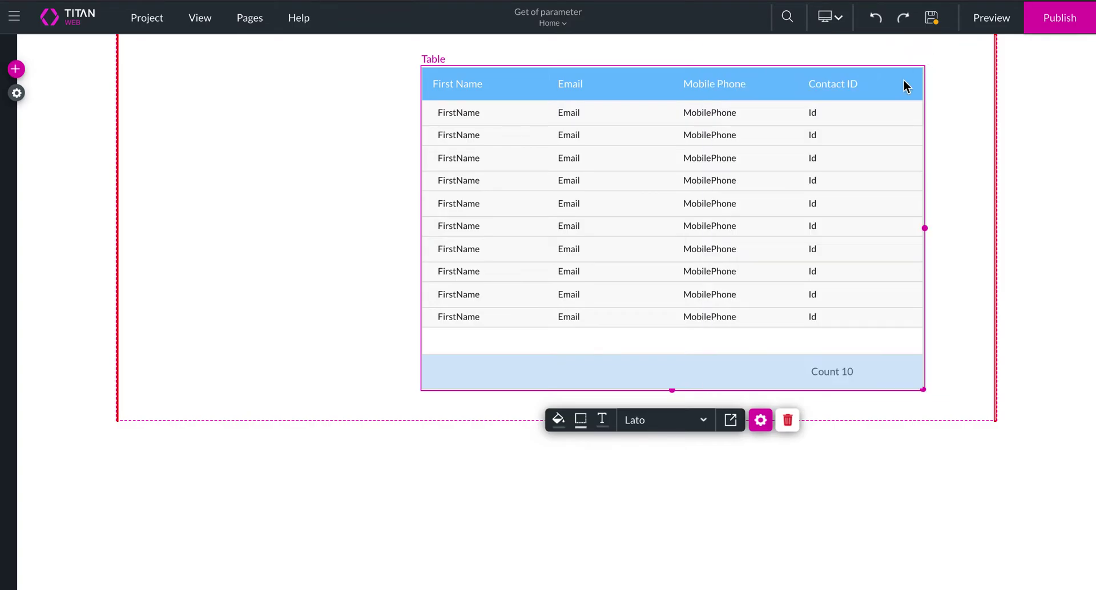
Step: Move the table slightly right and down, and add a Text Field input in the free space to its left
drag(802, 165, 850, 175)
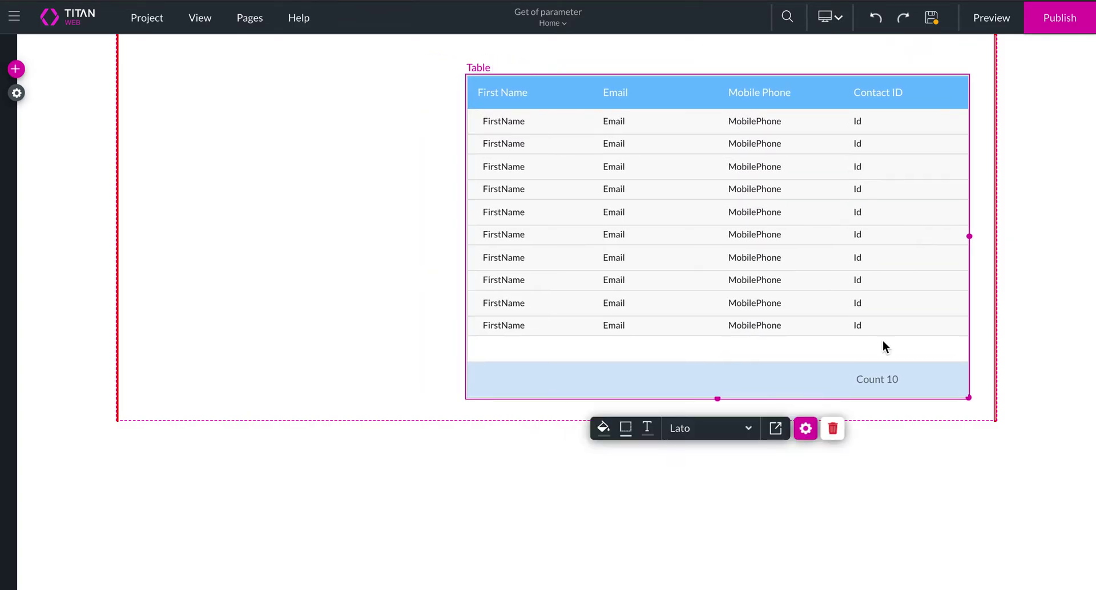
click(21, 69)
click(24, 140)
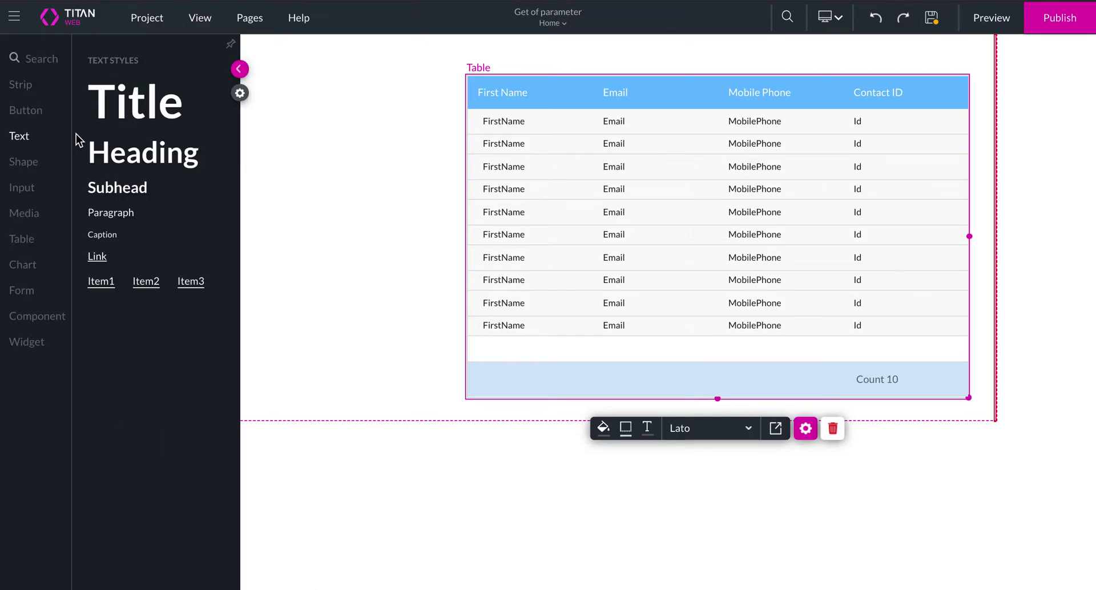
click(33, 188)
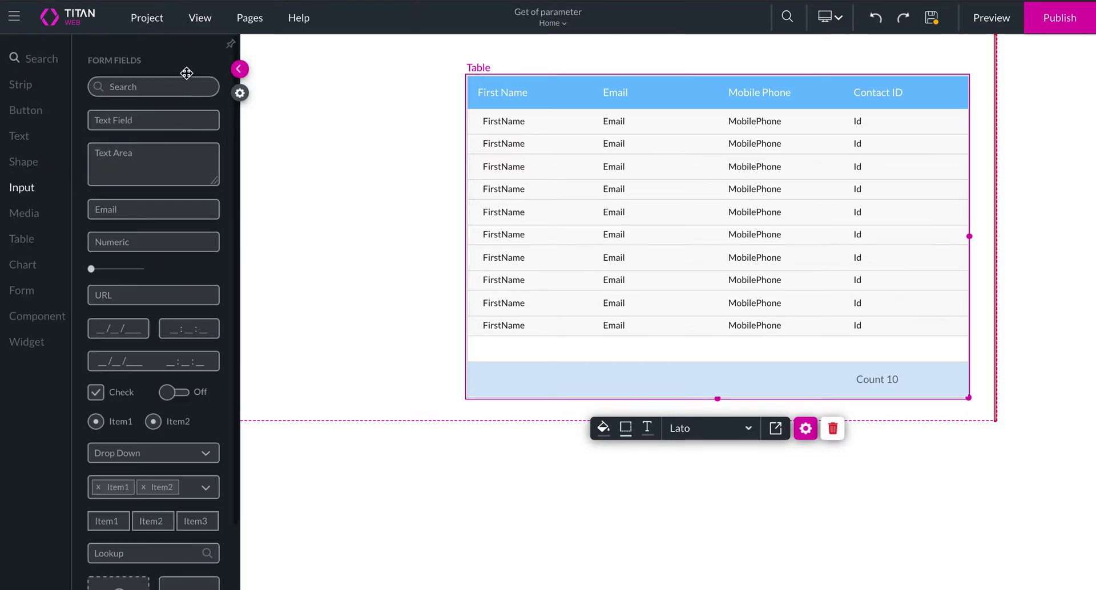
drag(142, 117, 284, 188)
Step: Set the new text field's label to "Number of records returned" in its settings
click(289, 240)
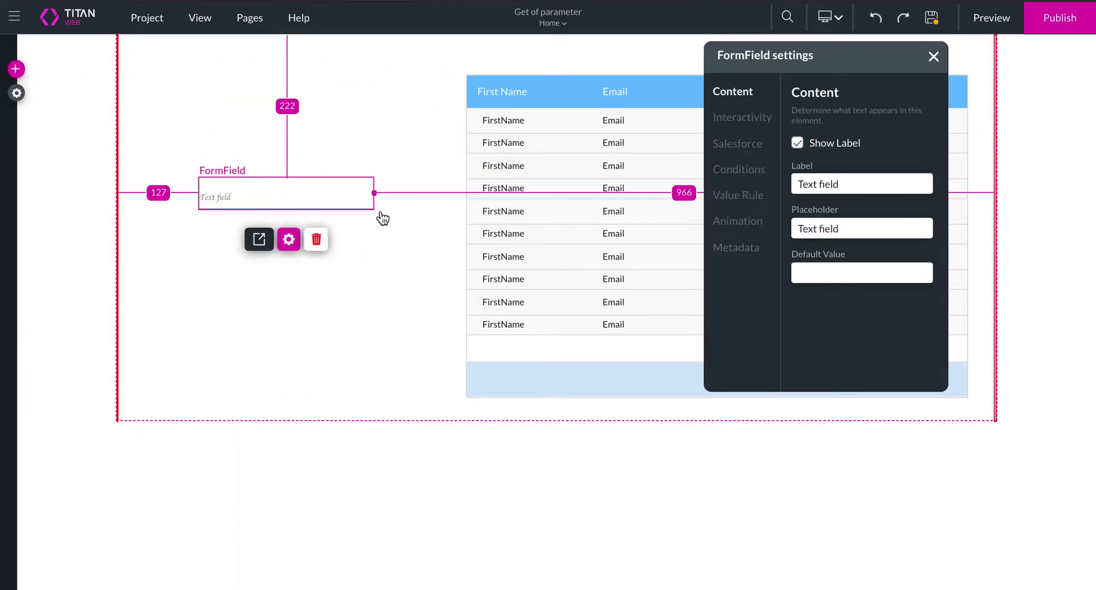
text(Nu)
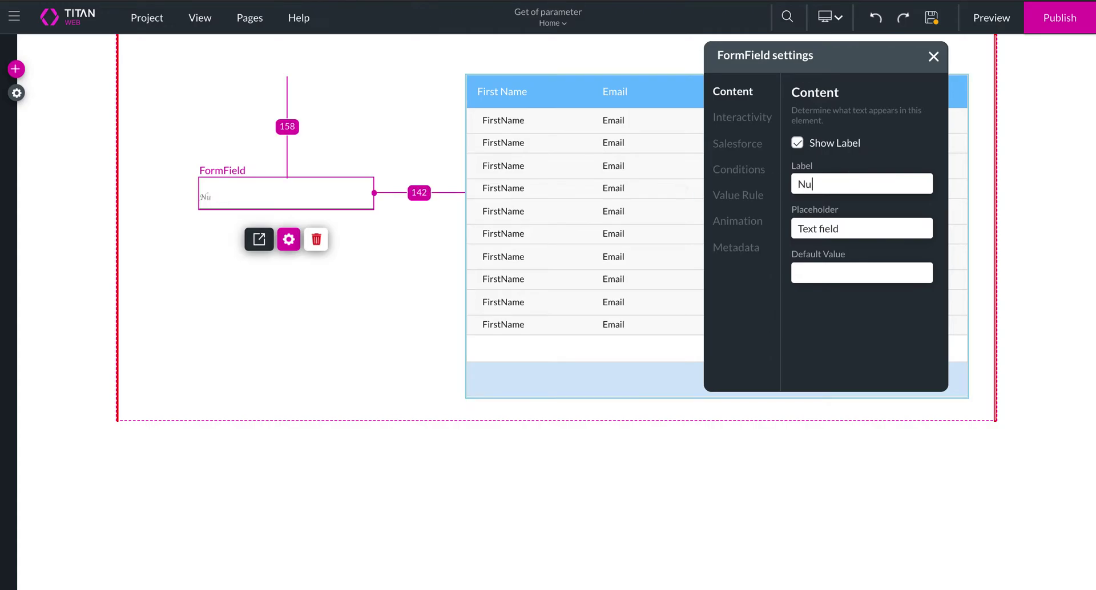
text(mber of records)
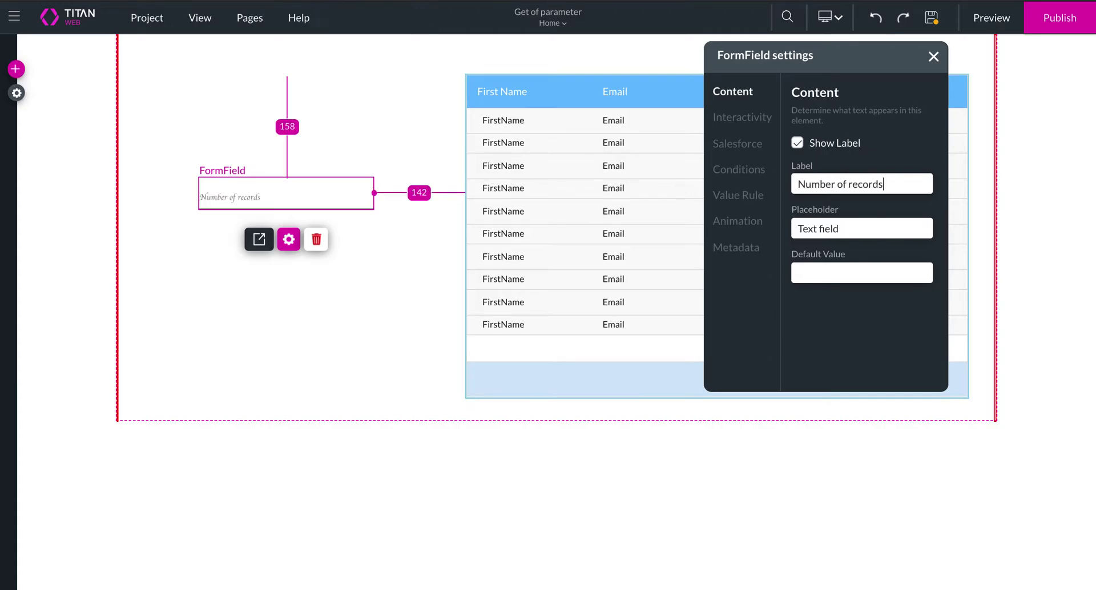
text( returned)
Step: Style the text field's label in Archivo, Bold, at font size 18
click(255, 241)
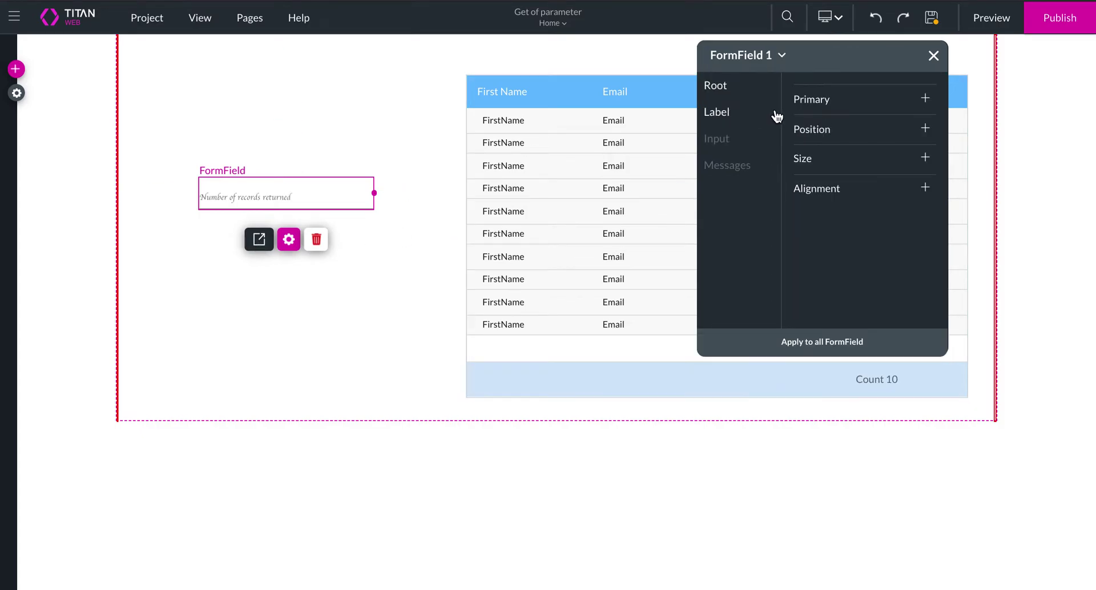
click(868, 101)
click(730, 114)
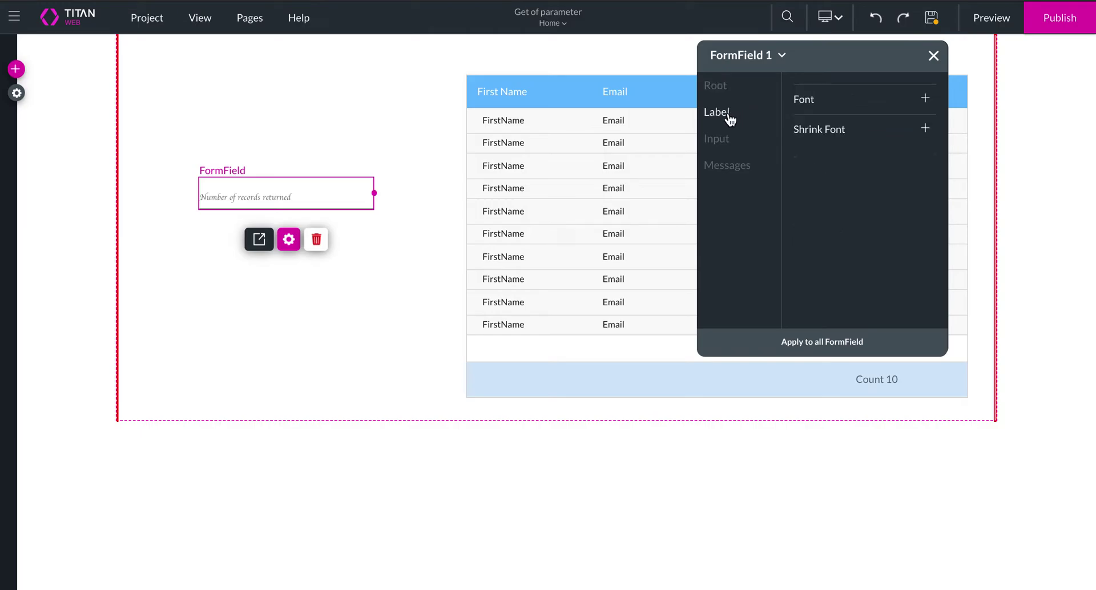
click(865, 102)
click(868, 147)
click(834, 251)
click(861, 122)
scroll(851, 245, down, 3)
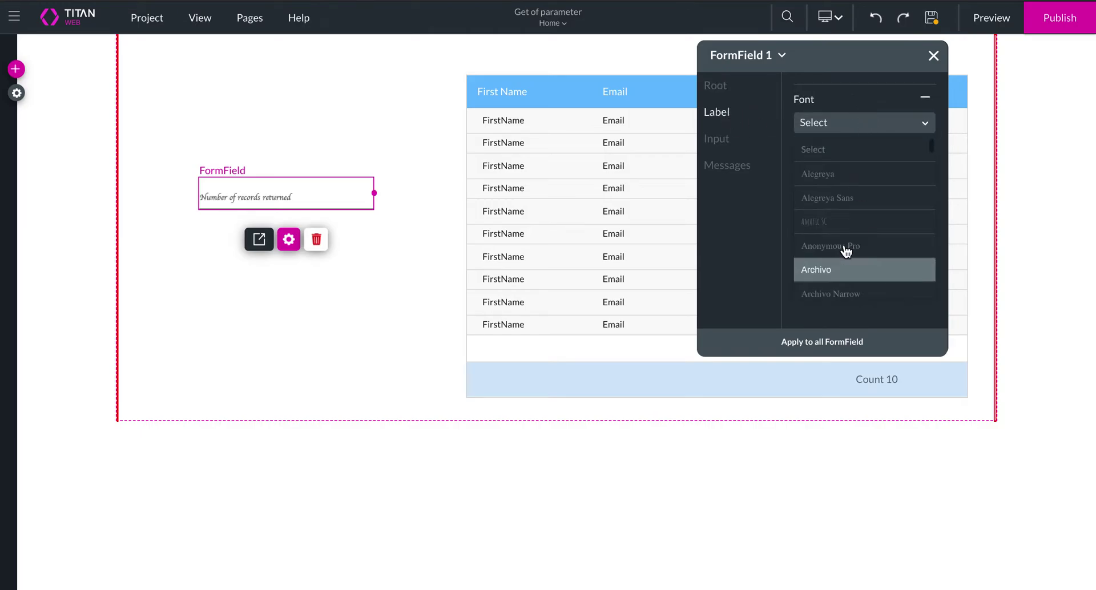
click(845, 267)
click(891, 149)
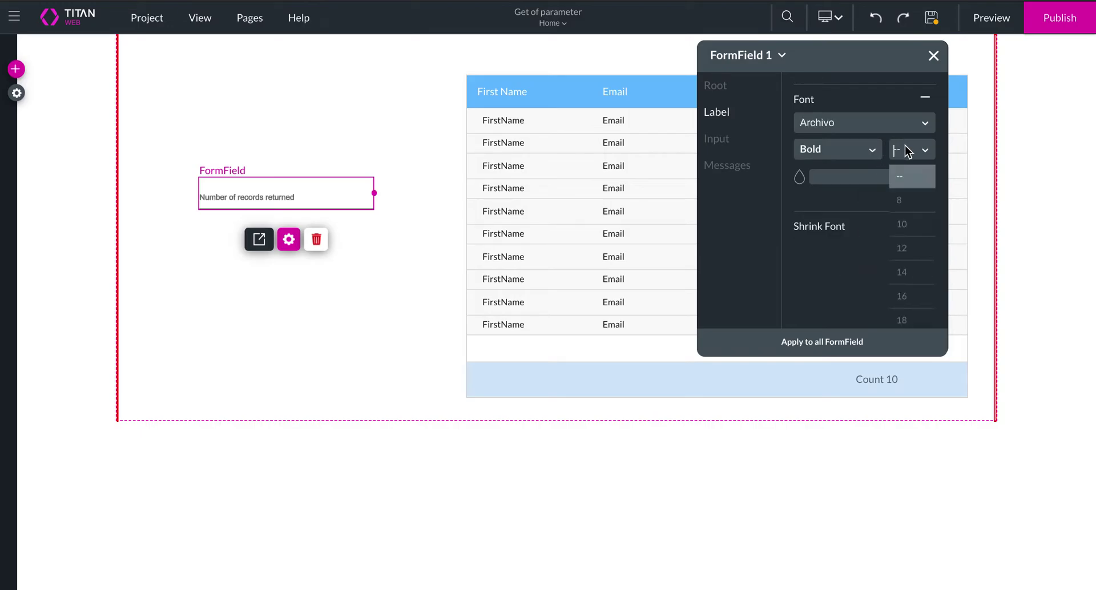
click(904, 318)
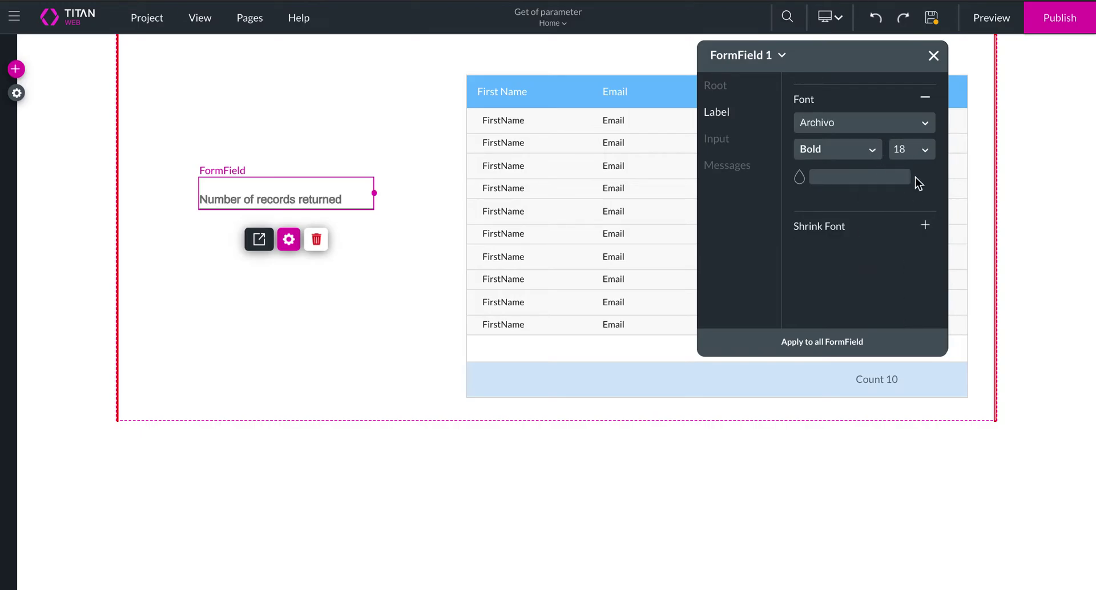
Step: Widen the text field slightly beyond its label text and close its styling options
drag(374, 193, 401, 251)
click(360, 300)
click(934, 56)
Step: Open the table's Salesforce integration configuration and delete all existing get record integrations
click(856, 114)
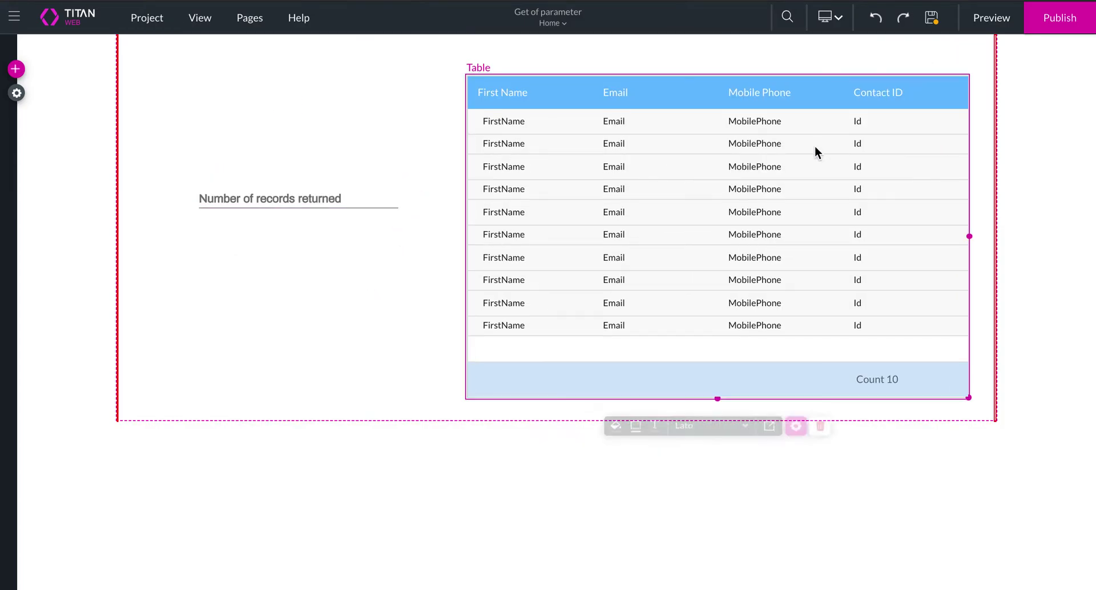
click(807, 428)
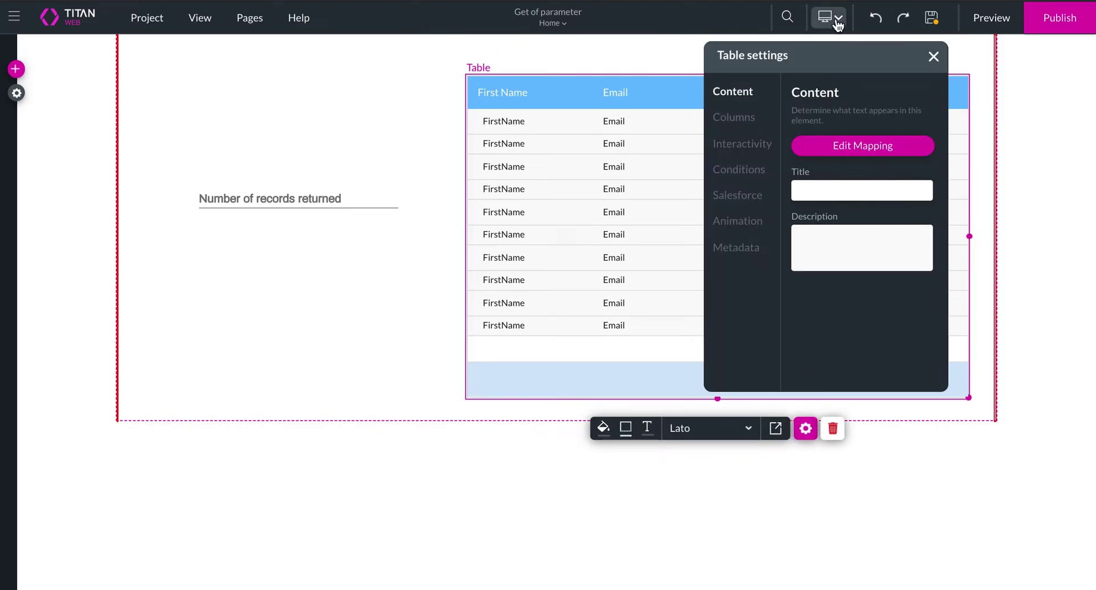
click(753, 198)
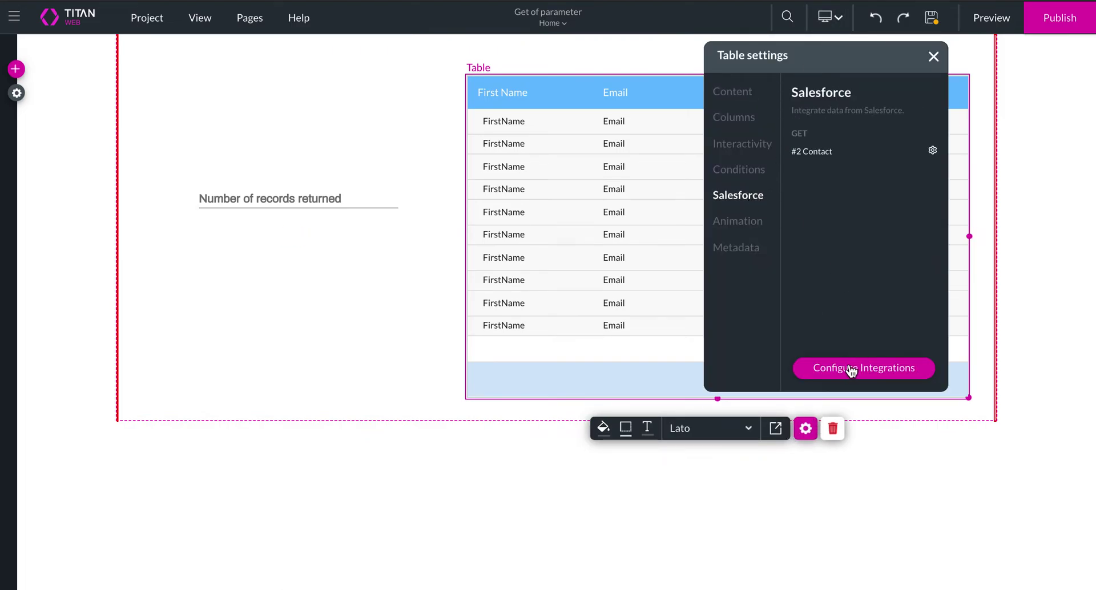
click(883, 367)
click(831, 239)
click(831, 240)
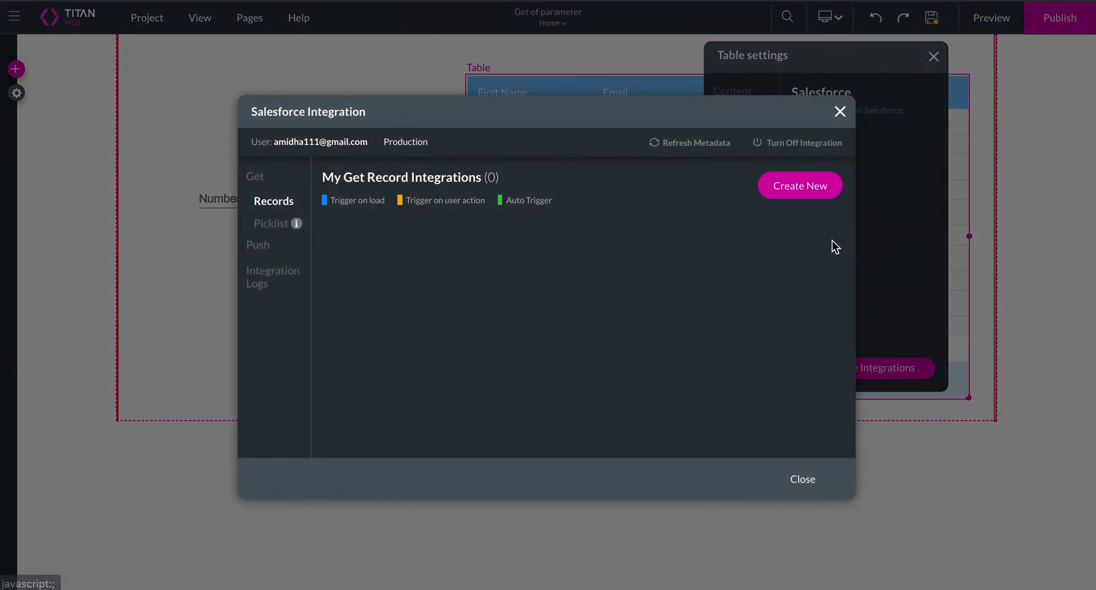
Step: Create a get record integration described as "This one brings table" for the Contact object
click(816, 194)
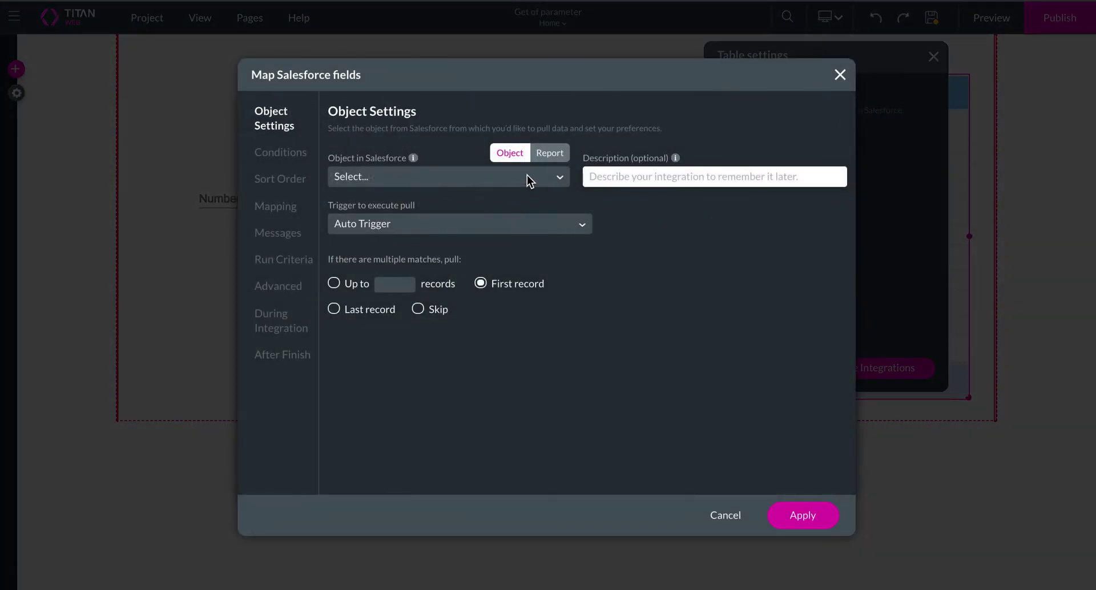
text(This one brings table)
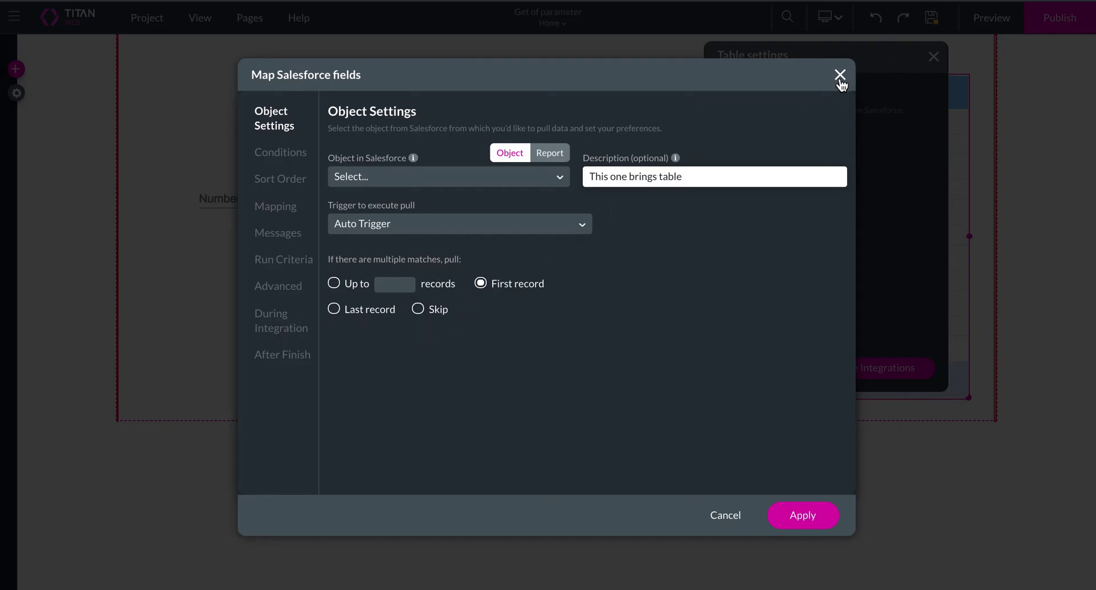
click(389, 177)
text(cont)
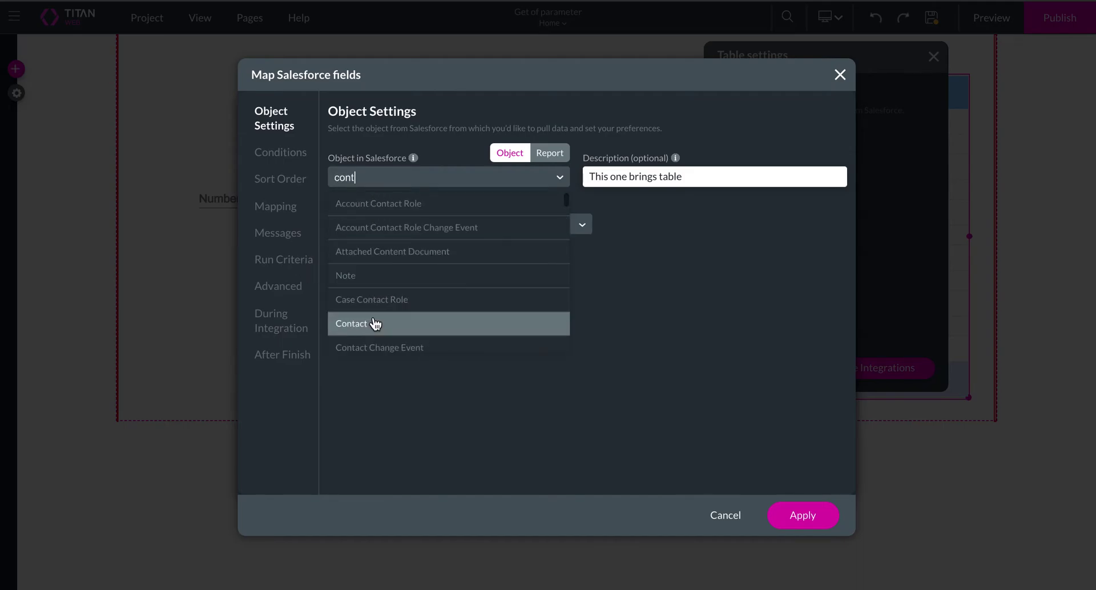
click(375, 324)
Step: Set the integration to trigger on load and pull up to 1000 records, and remove the condition row
click(412, 227)
click(387, 277)
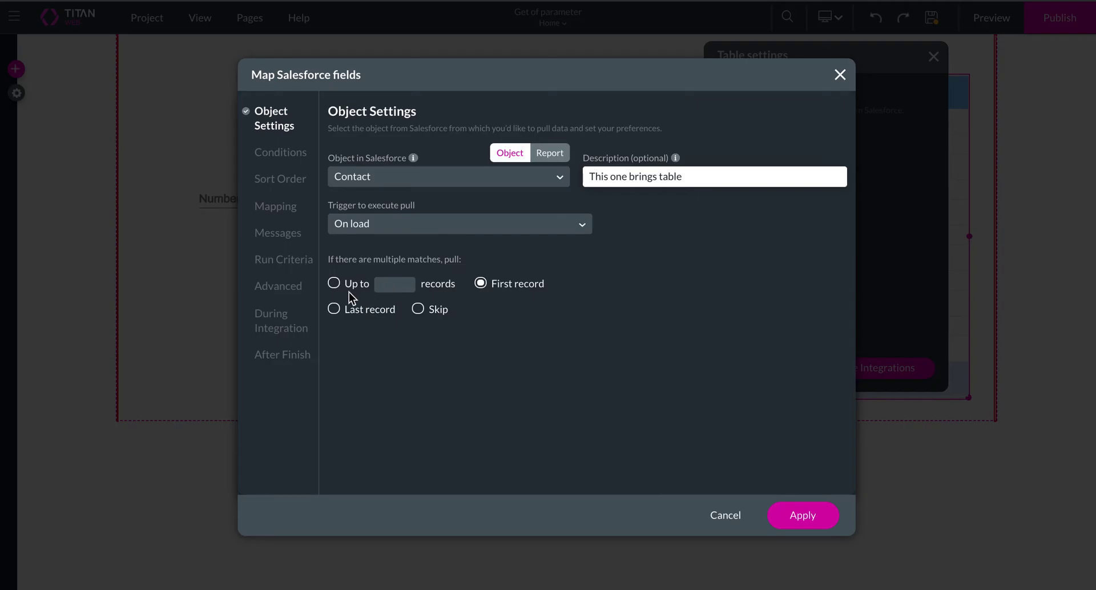
click(334, 284)
click(404, 281)
text(000)
click(279, 155)
click(822, 185)
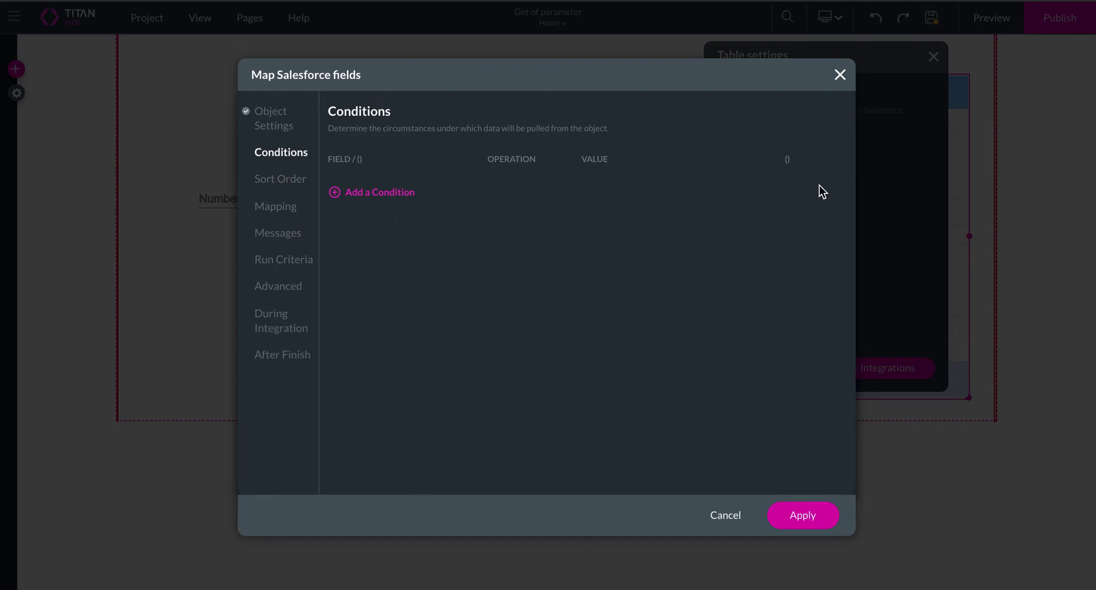
Step: Map the table's First Name, Email and Mobile Phone fields to the Salesforce fields of the same names
click(284, 209)
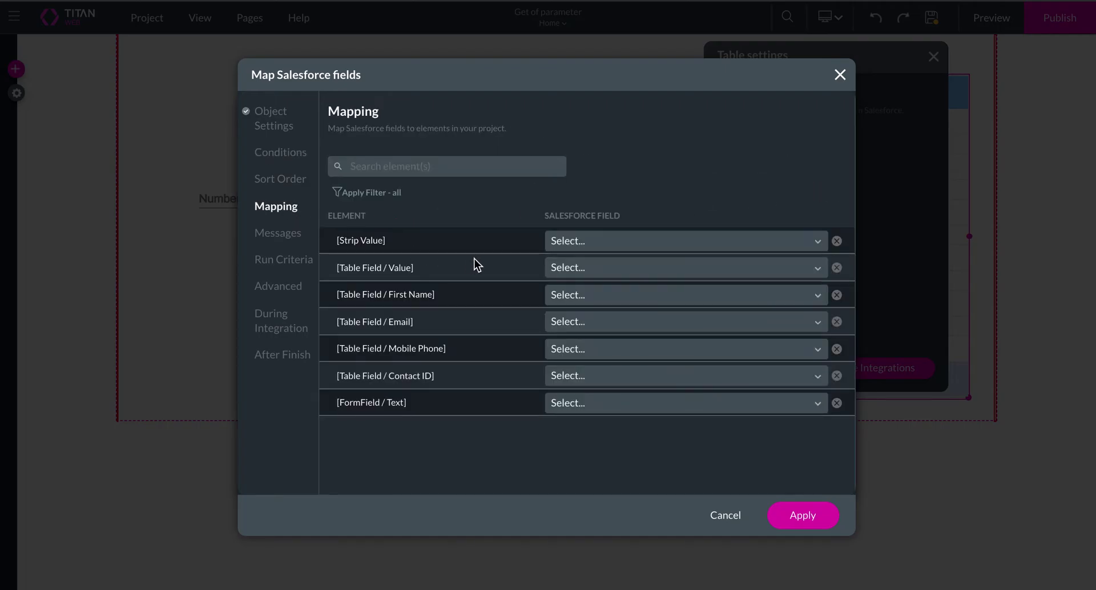
click(575, 294)
text(fir)
click(582, 321)
click(582, 321)
text(ema)
click(585, 348)
click(580, 353)
text(mobile)
click(594, 379)
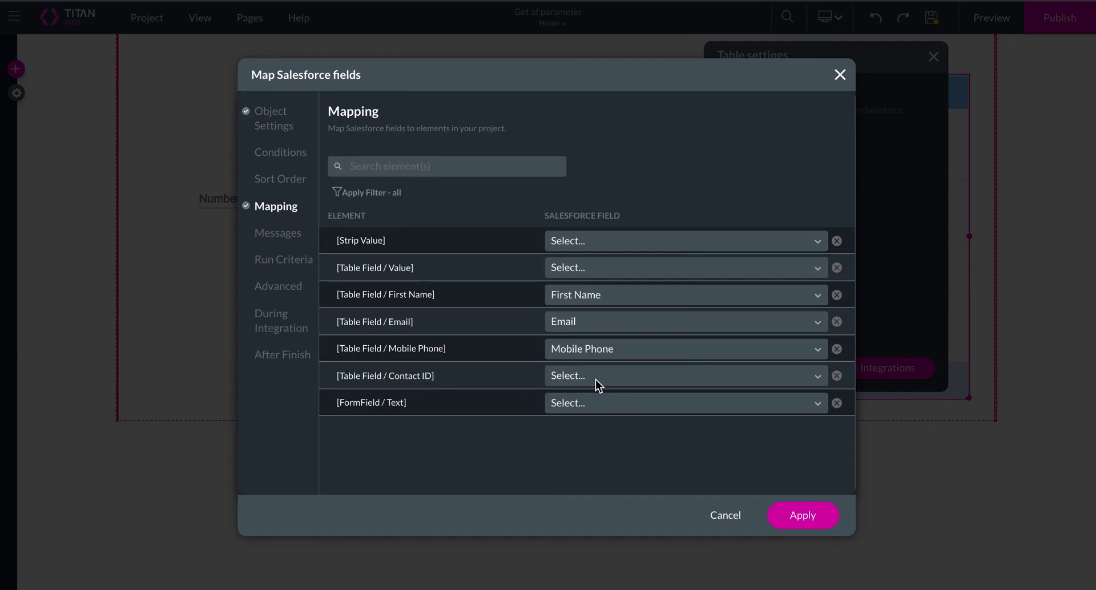
Step: Map the table's Contact ID field to the Salesforce Contact ID field and apply the integration
click(595, 379)
text(cont)
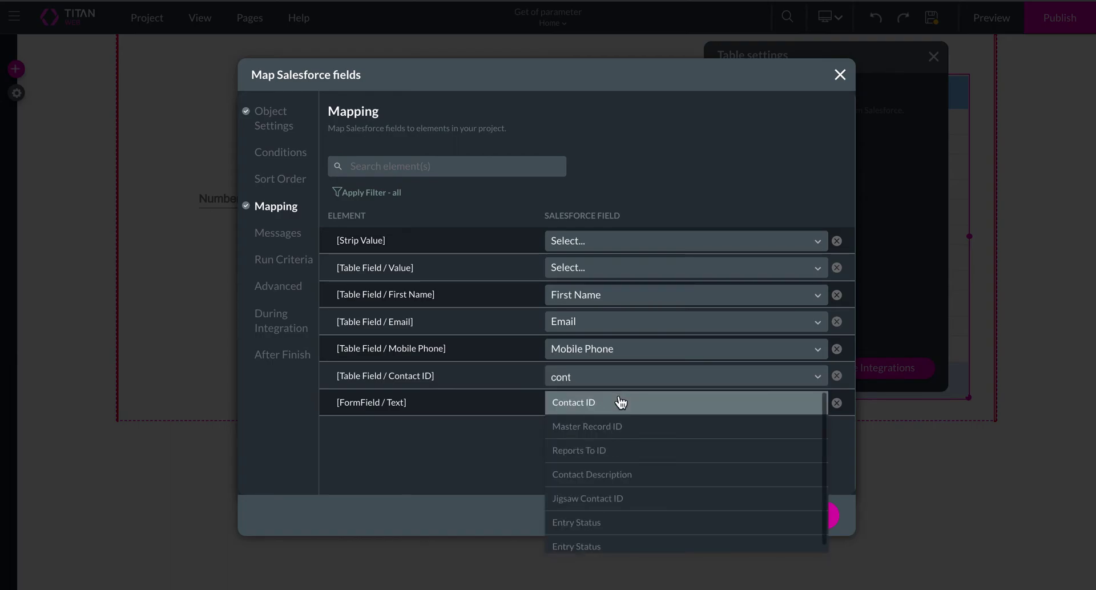
click(618, 402)
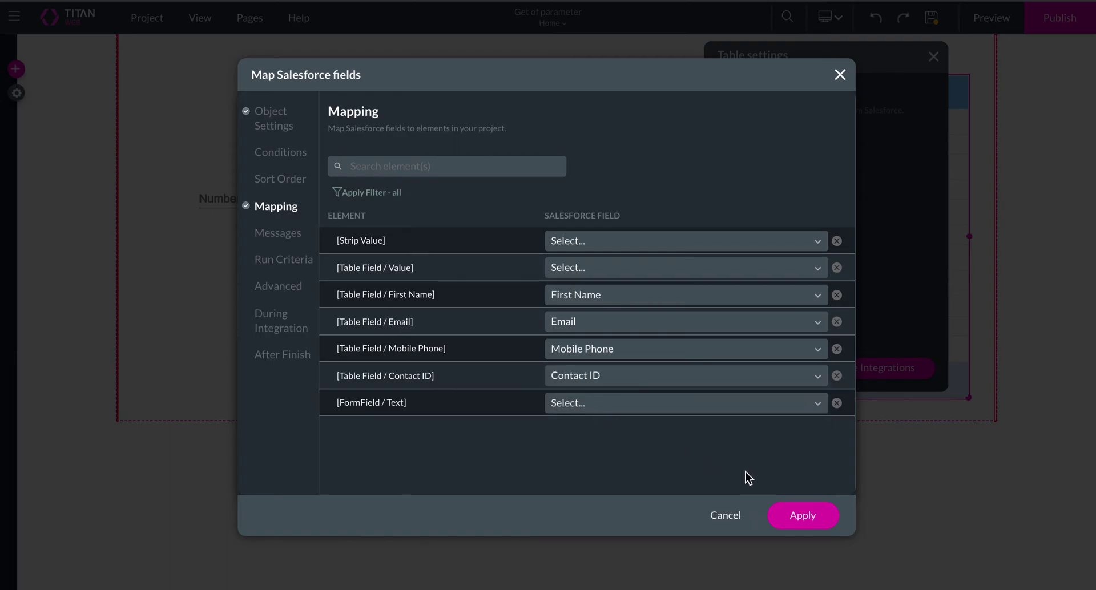
click(820, 520)
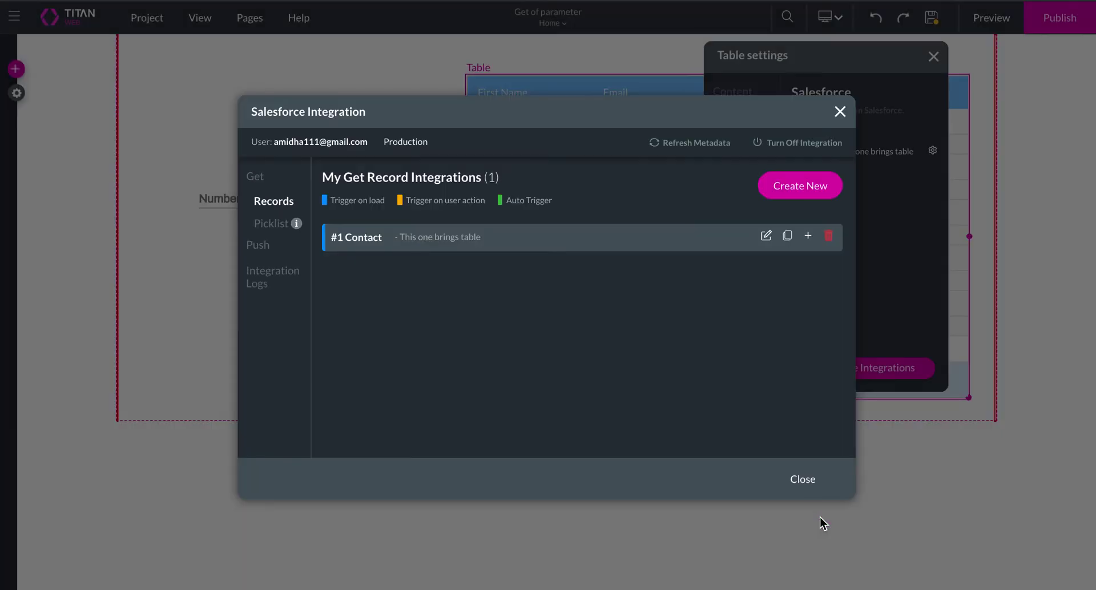
click(787, 237)
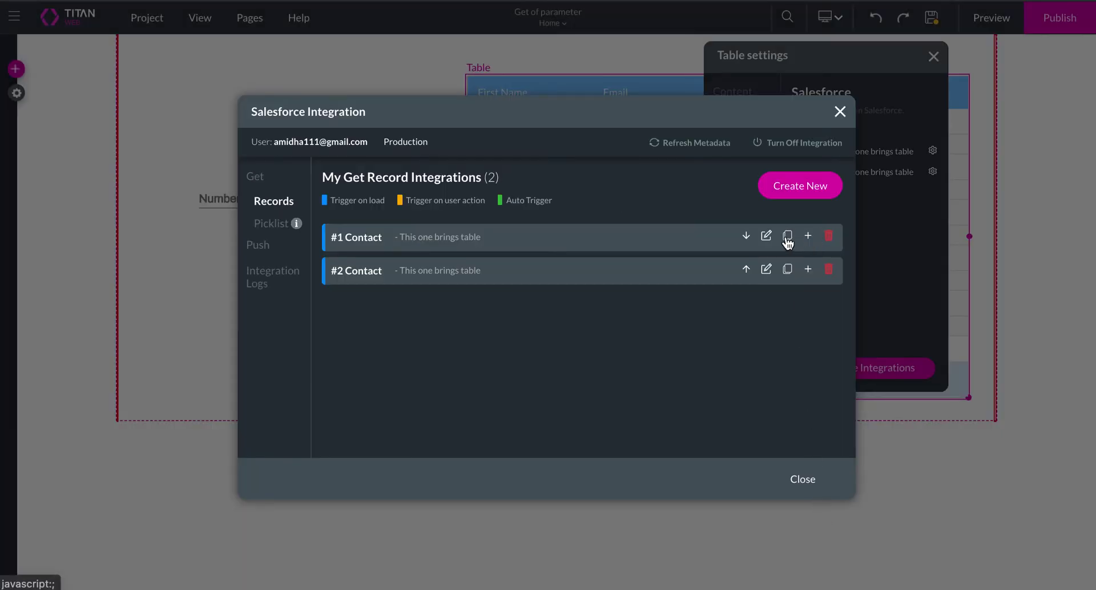
click(767, 271)
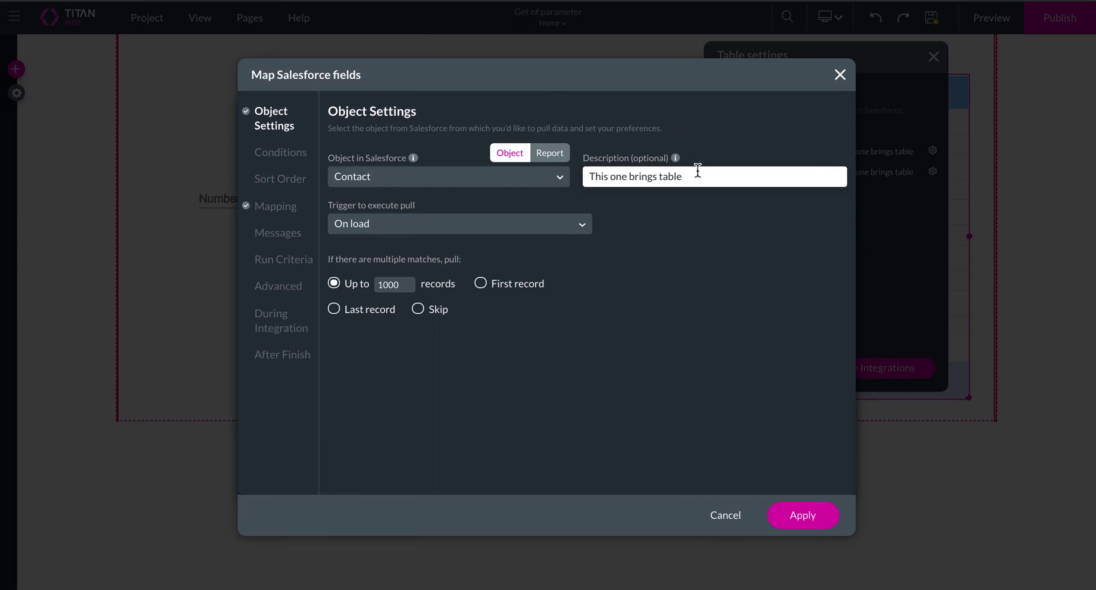
drag(698, 169, 351, 117)
text(Number of records returned)
click(278, 209)
click(836, 295)
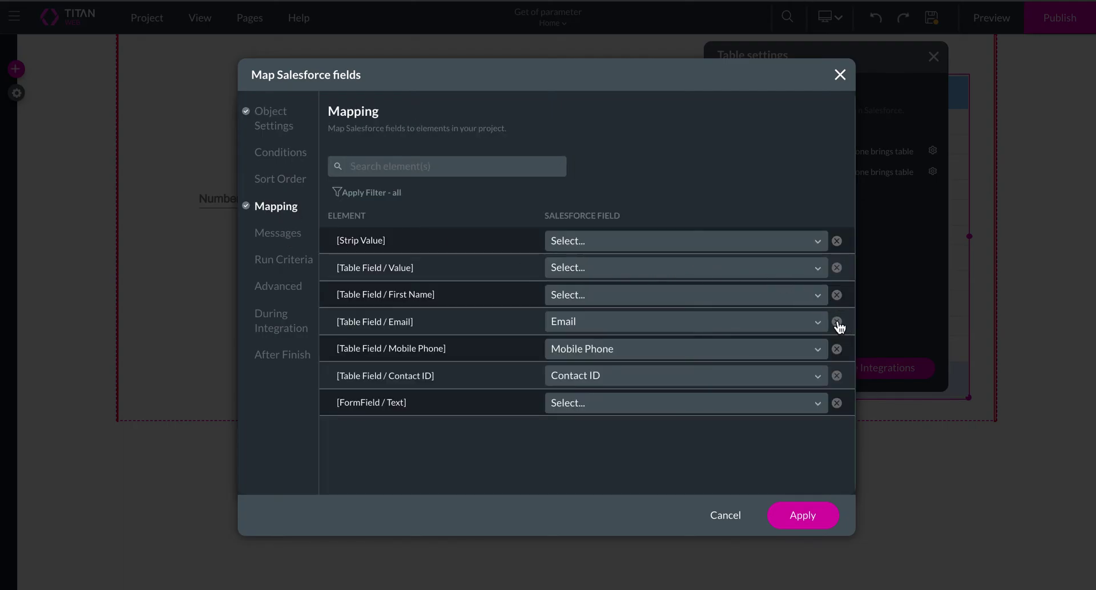
click(836, 323)
click(837, 349)
click(840, 75)
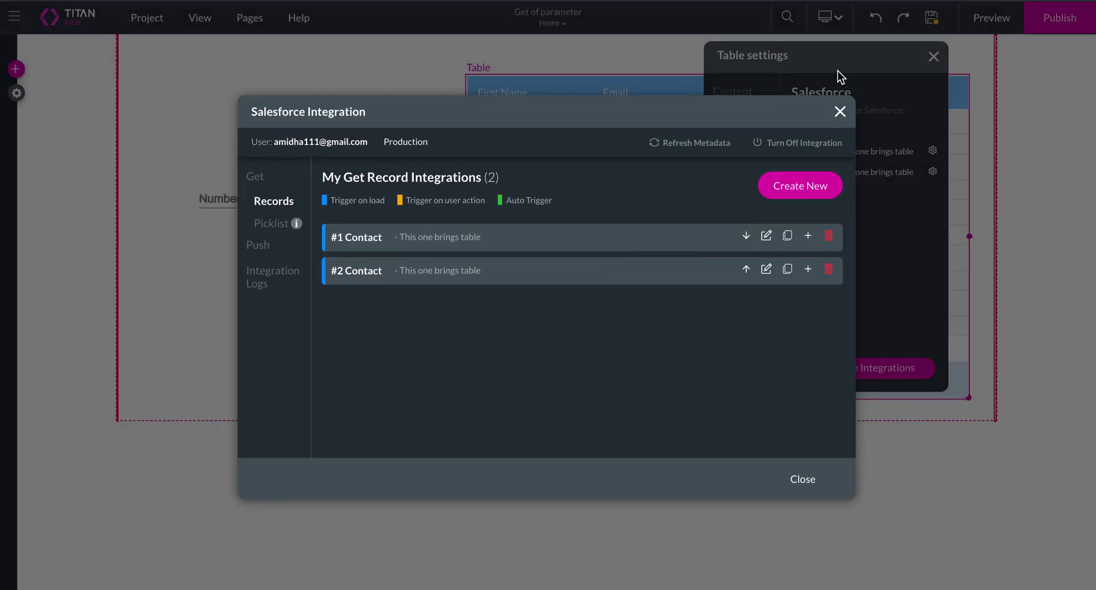
click(828, 270)
Step: Edit the Contact integration to map the form text field to Total Rows, apply it and close the integrations
click(766, 236)
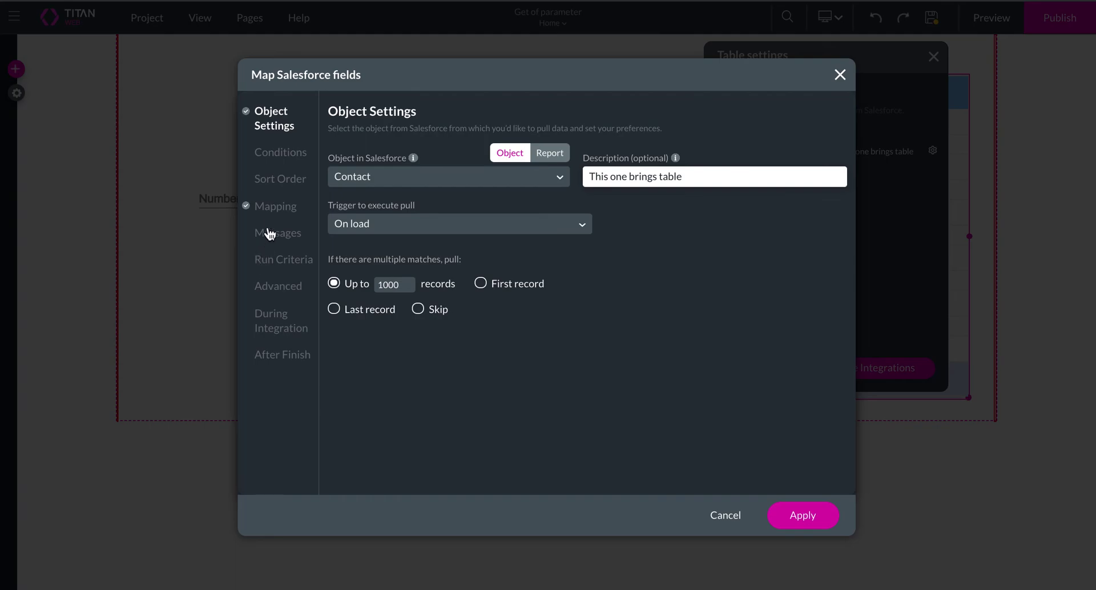
click(275, 209)
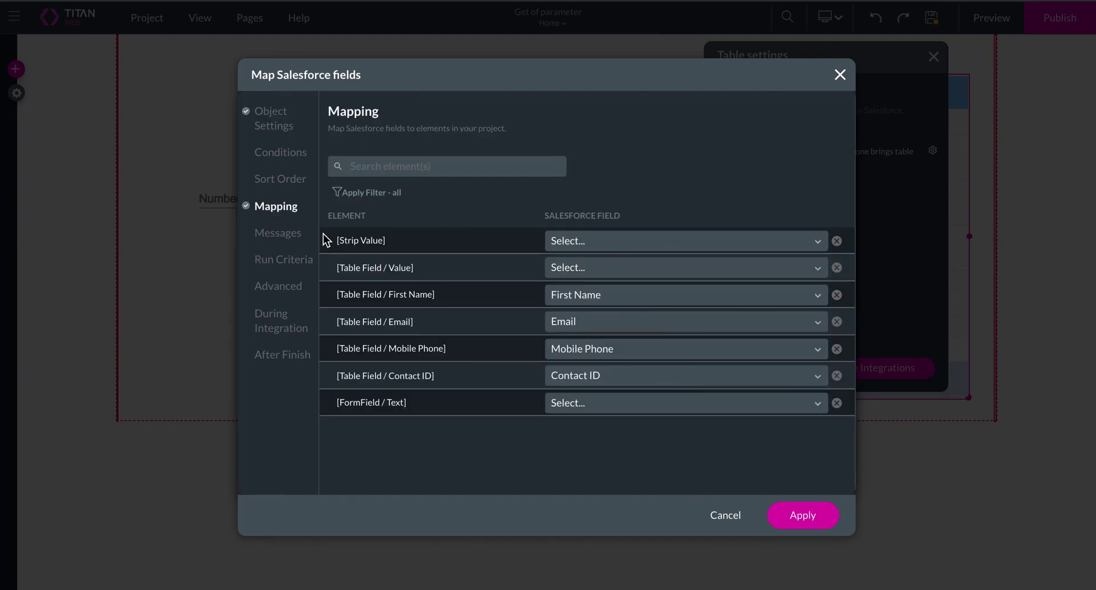
click(591, 403)
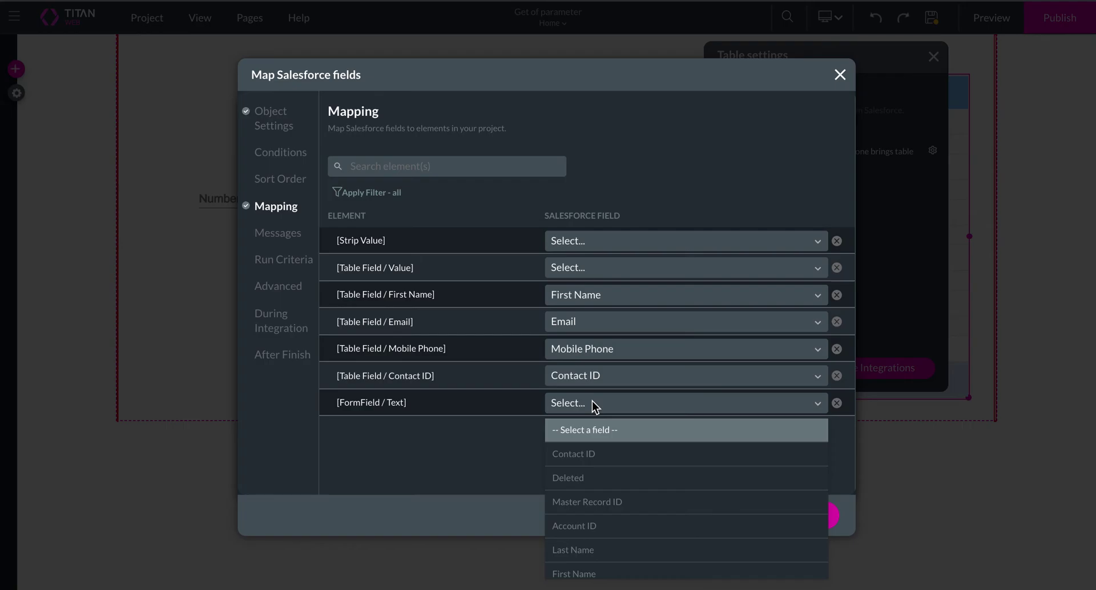
text(ro)
click(617, 480)
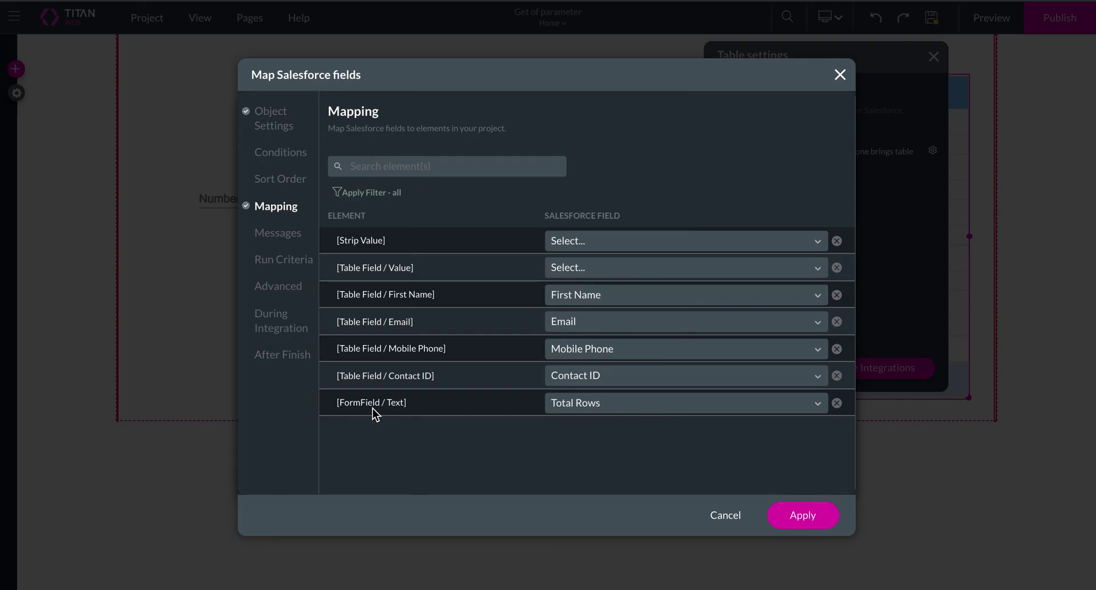
click(821, 517)
click(802, 485)
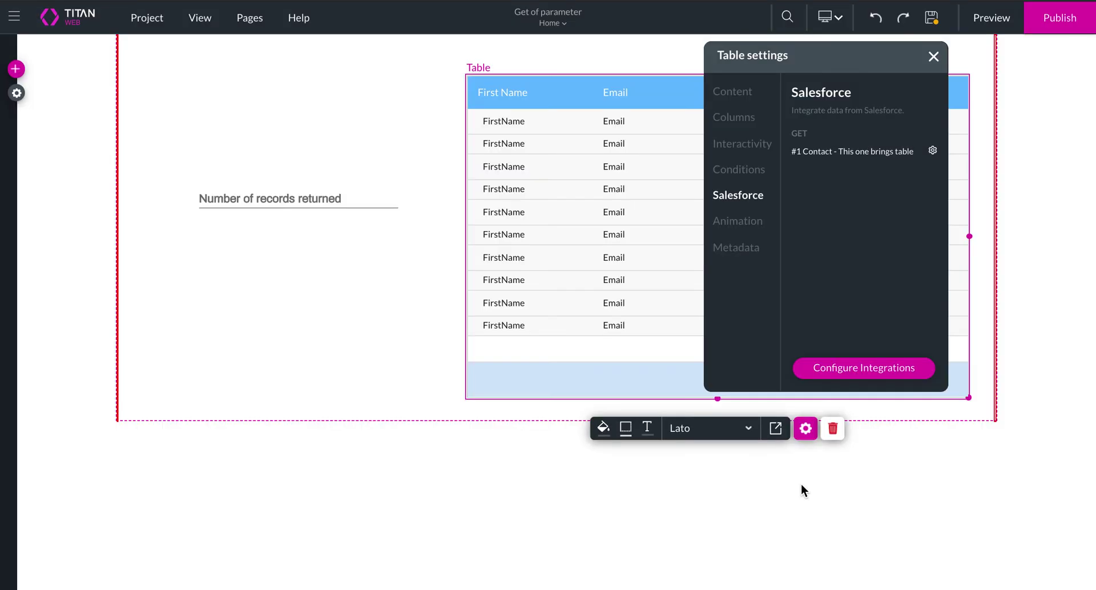
Step: Preview the page and compare the number of records field with the table's summary row count
click(991, 18)
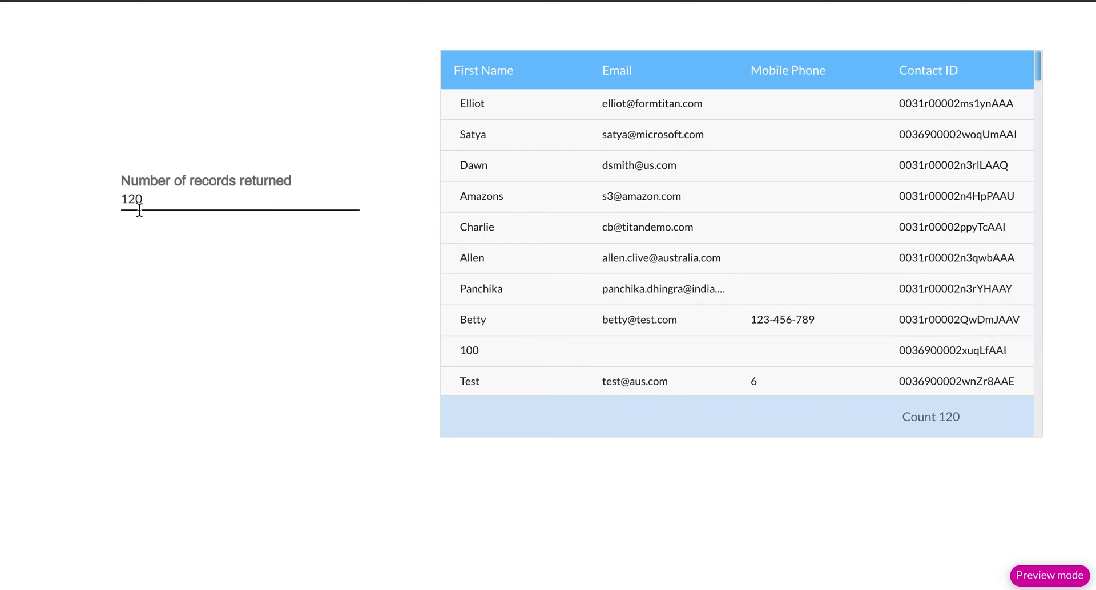
click(124, 198)
drag(123, 198, 171, 198)
click(341, 315)
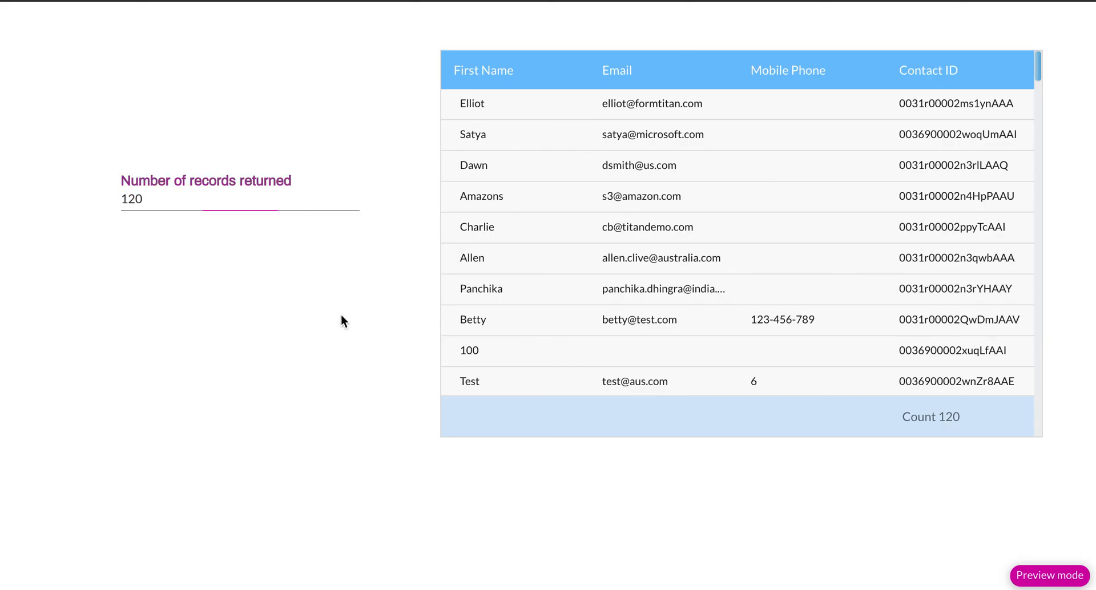
drag(917, 413, 958, 418)
click(958, 418)
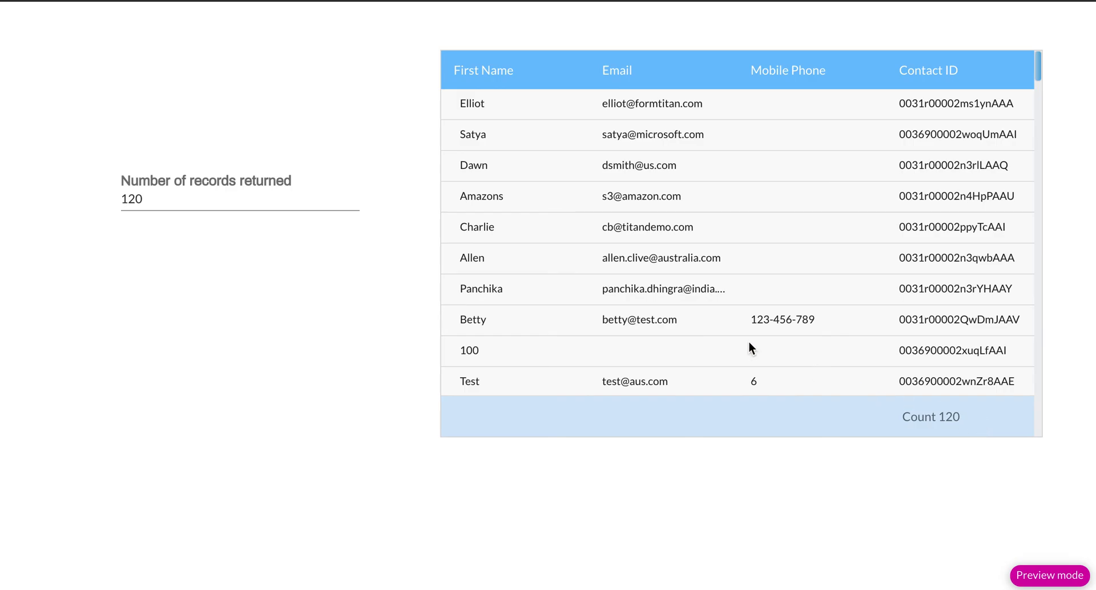
click(215, 199)
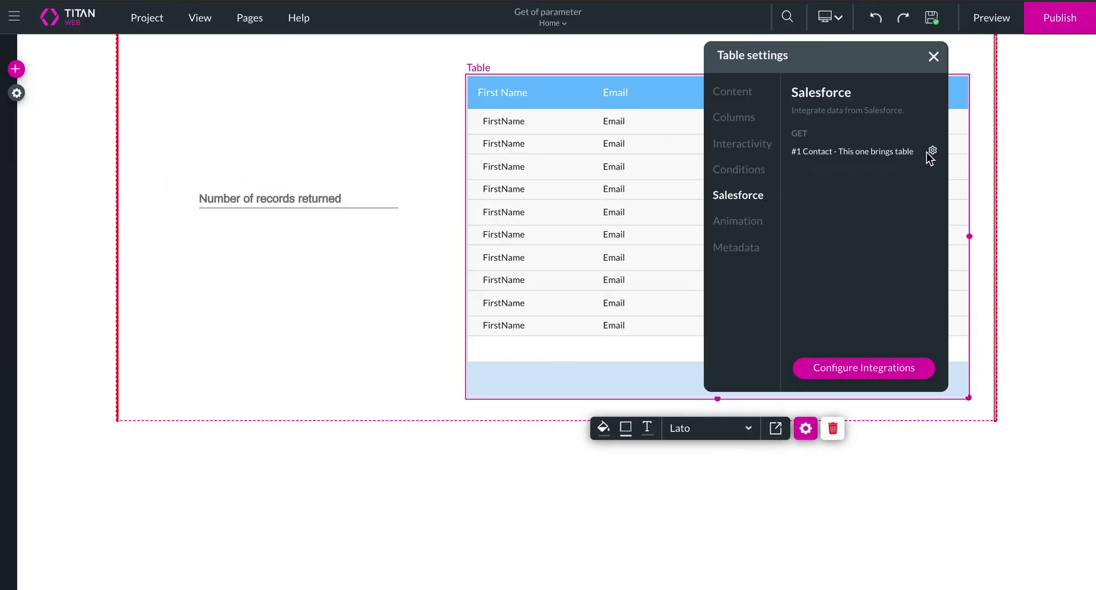
Step: Reopen the Contact integration's mapping and search the form text field's Salesforce field options for "total"
click(931, 151)
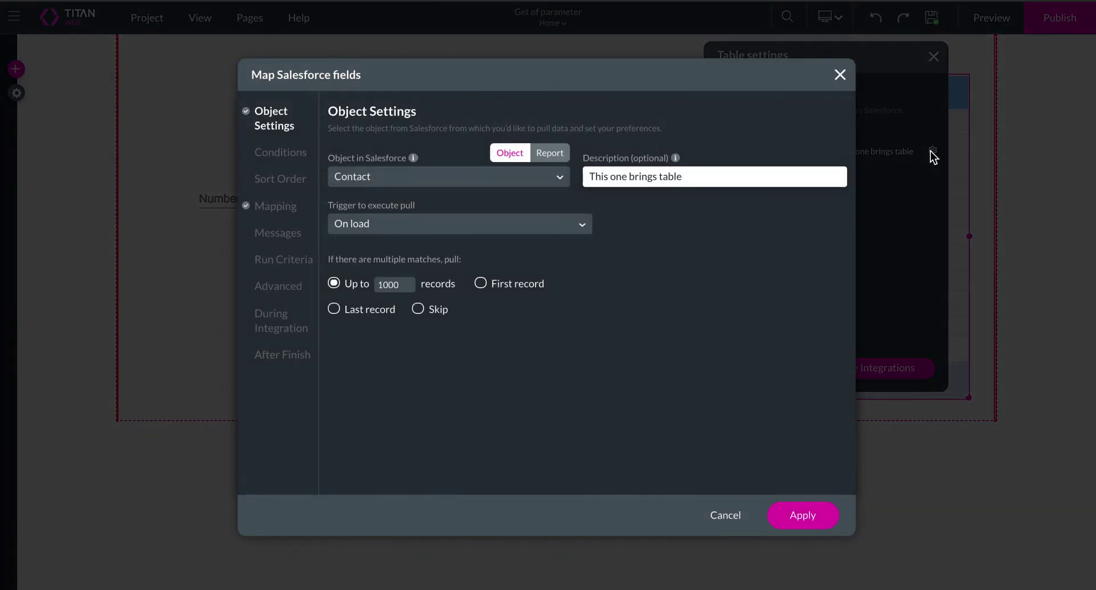
click(270, 209)
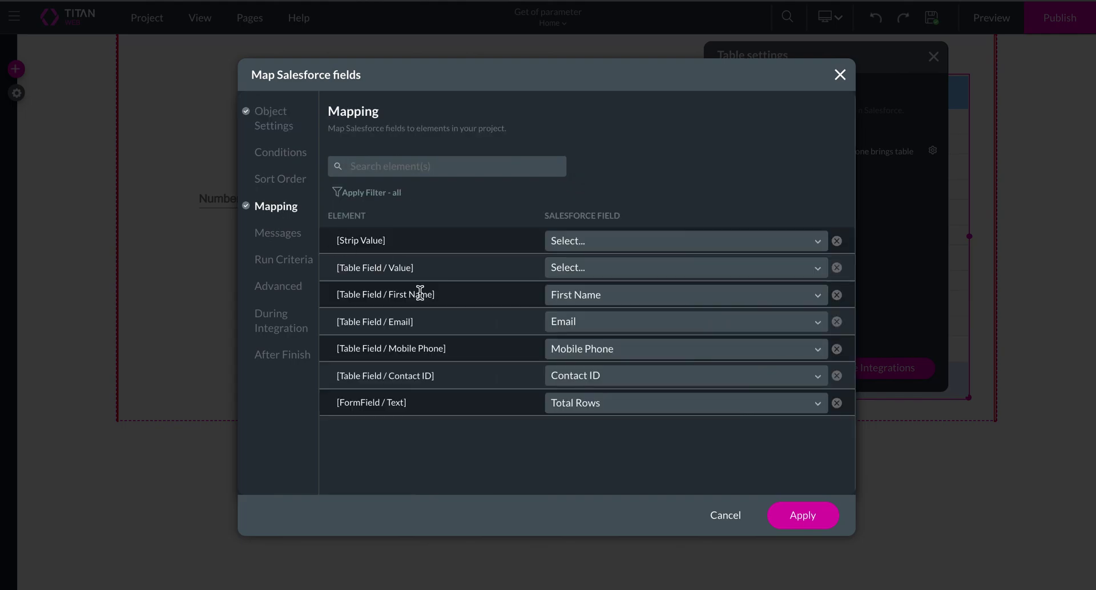
click(613, 411)
text(total)
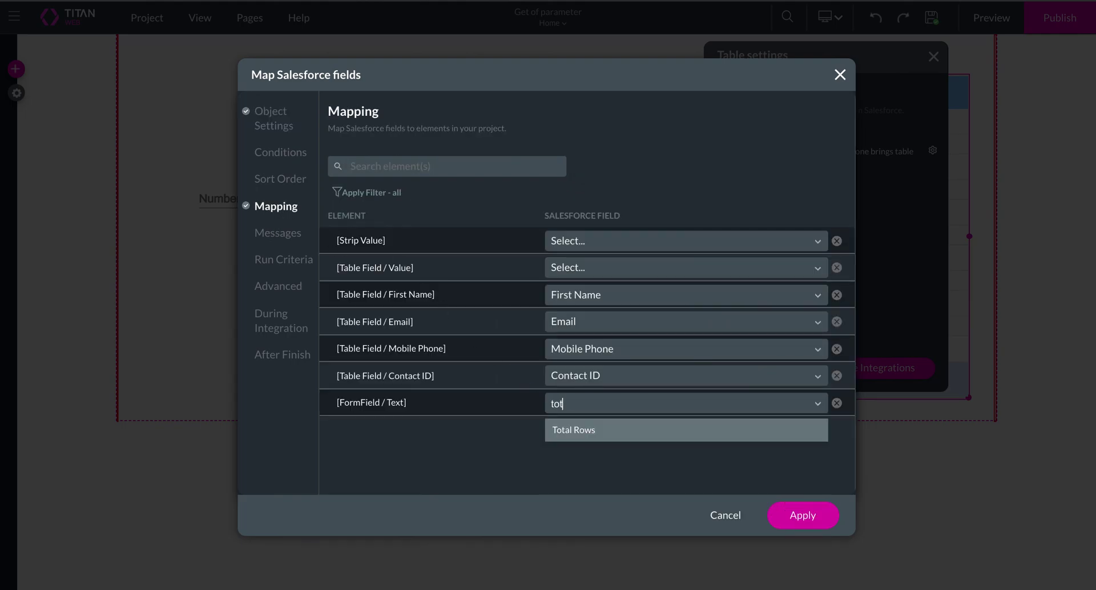